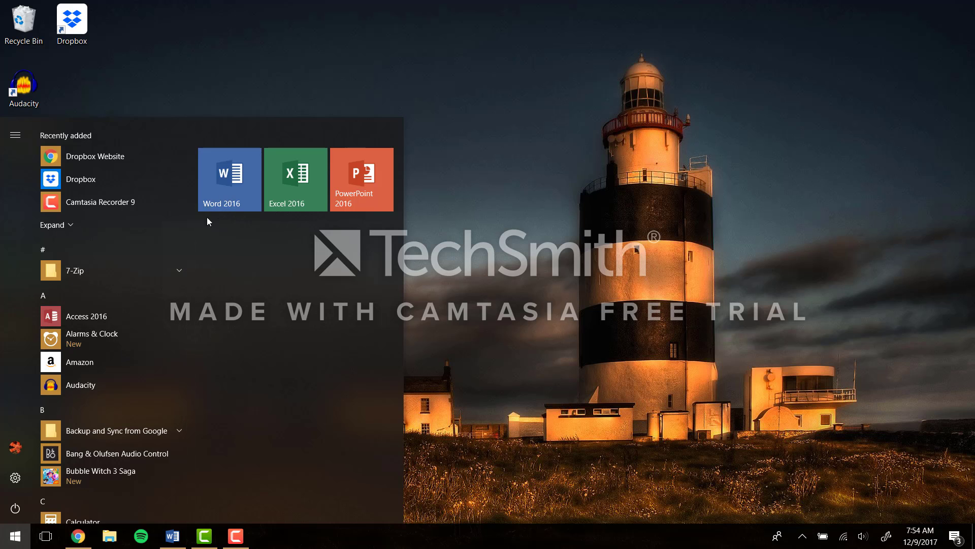
Open Word 2016 in a maximized window and search the online templates for "brochure"
{"action": "left_click", "coordinate": [224, 184]}
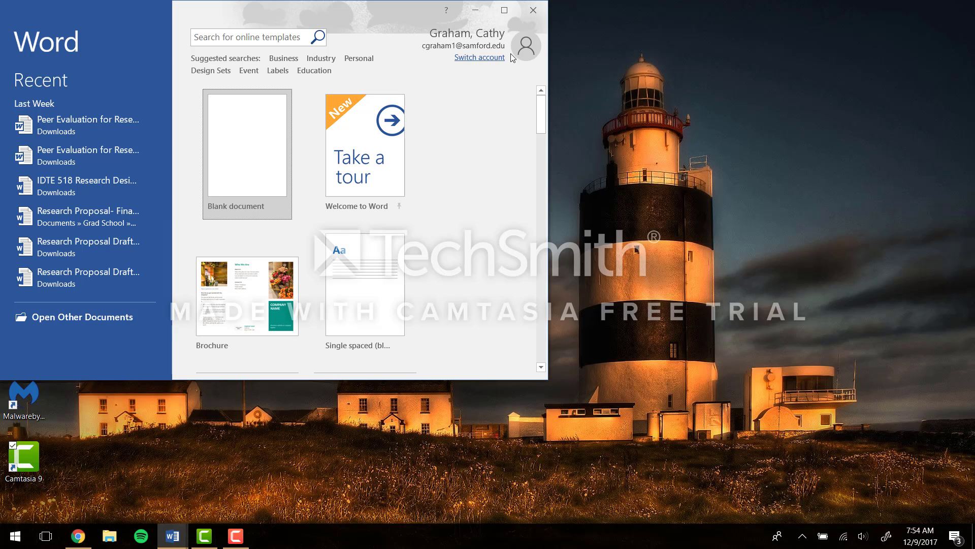
{"action": "left_click", "coordinate": [502, 12]}
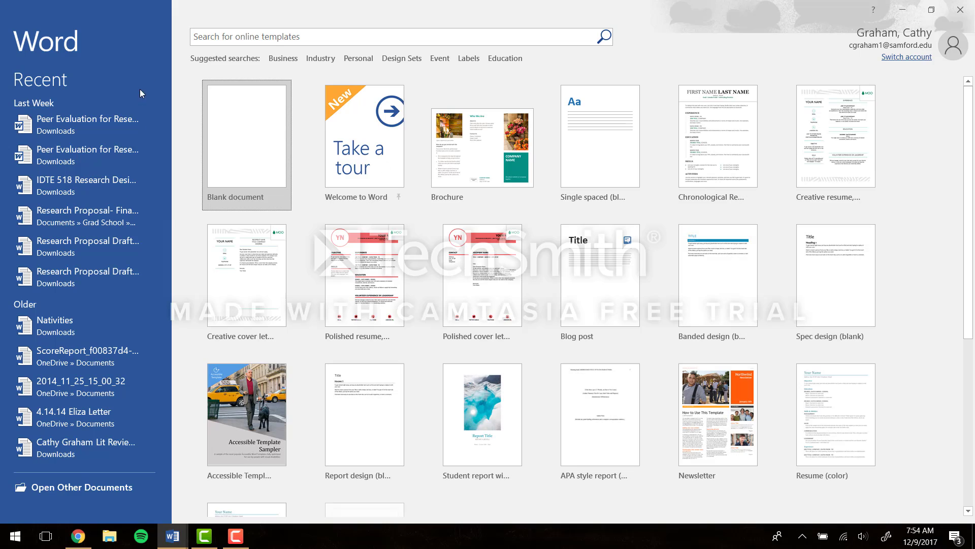
{"action": "left_click", "coordinate": [301, 34]}
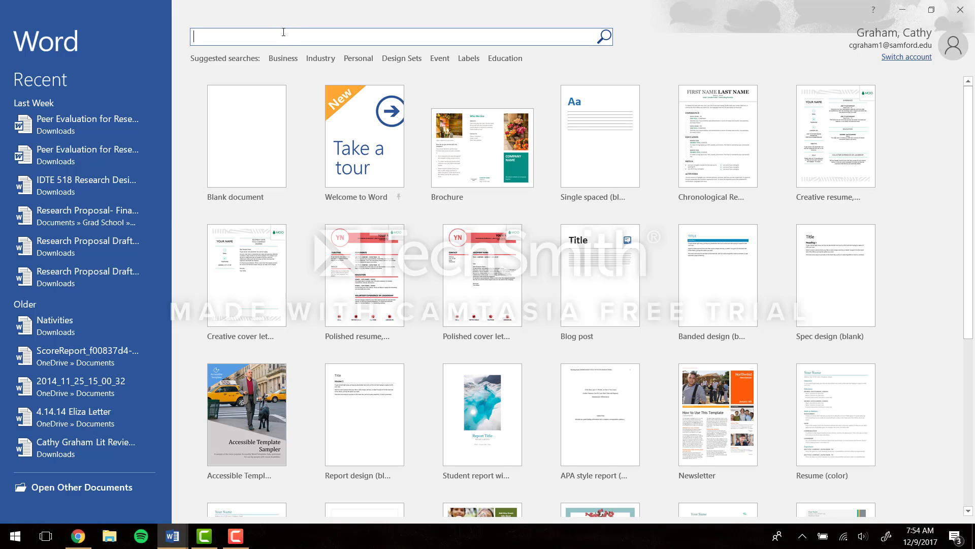
{"action": "type", "text": "brochure"}
{"action": "key", "text": "Return"}
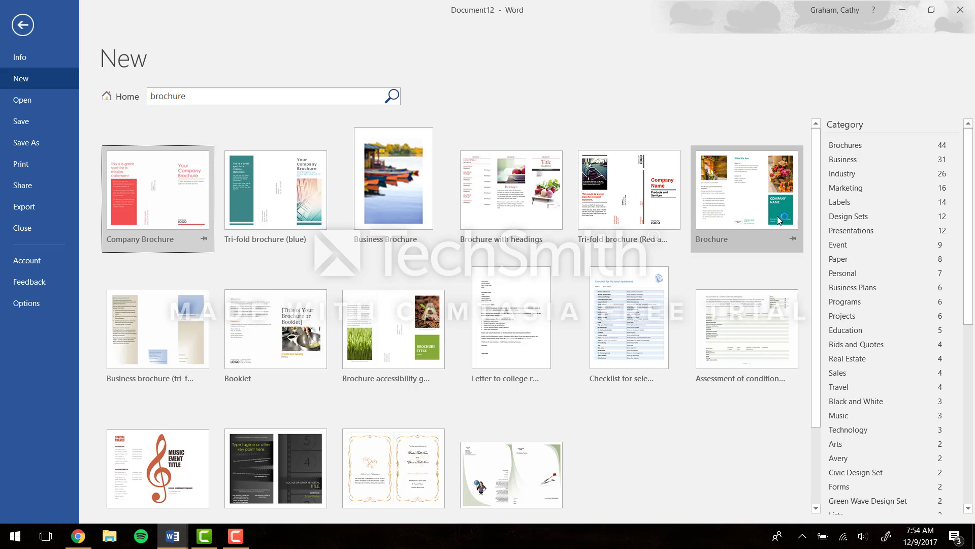
Compare neighbouring template previews and create a document from the "Brochure" template with the teal company name block
{"action": "left_click", "coordinate": [739, 204]}
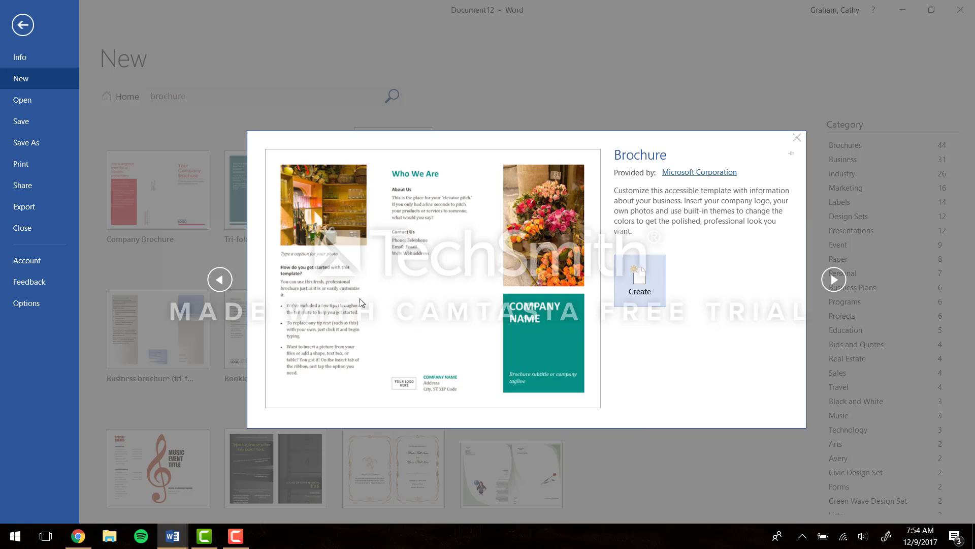
{"action": "left_click", "coordinate": [220, 279]}
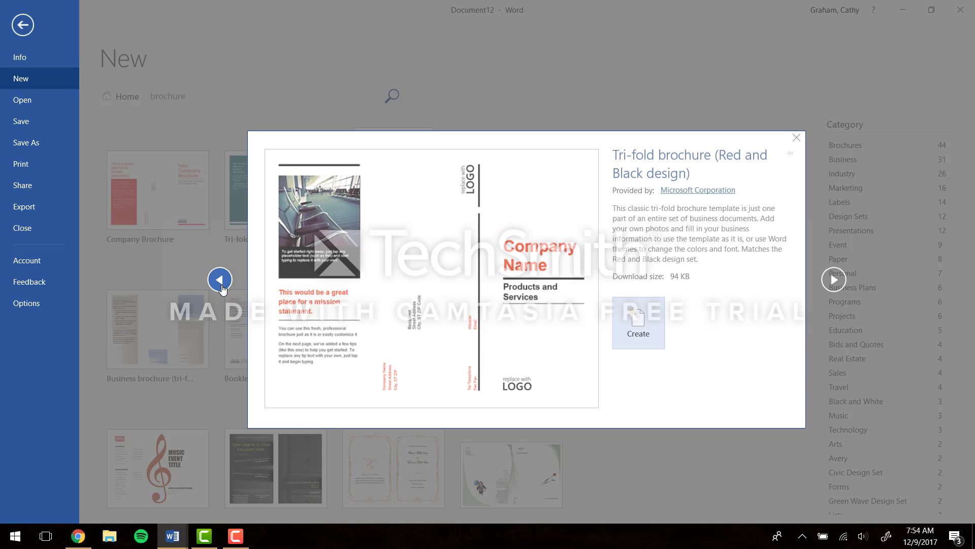
{"action": "left_click", "coordinate": [220, 280]}
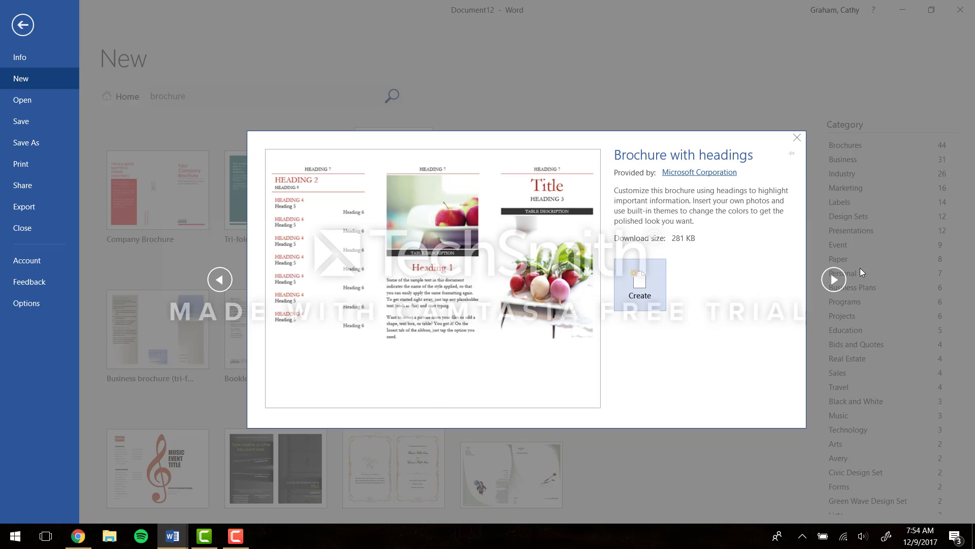
{"action": "left_click", "coordinate": [834, 282]}
{"action": "left_click", "coordinate": [834, 282]}
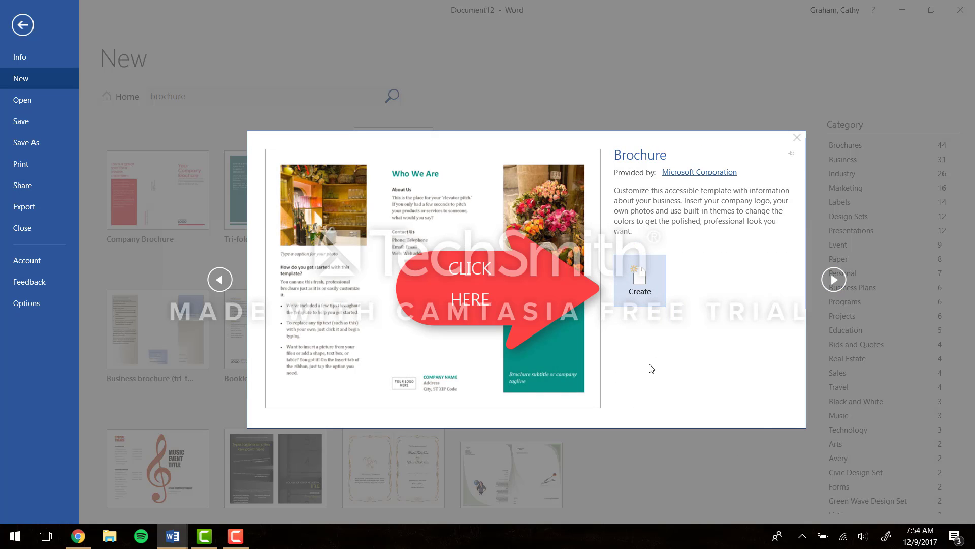
{"action": "left_click", "coordinate": [646, 291]}
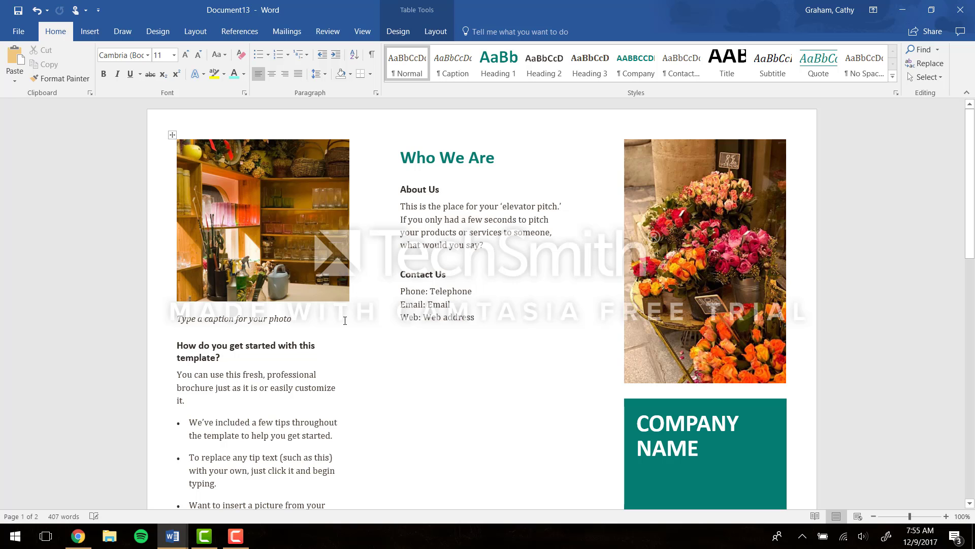
Replace the shelf photo on the brochure's first page with the wedding bouquet picture file from the Screencast Docs folder
{"action": "scroll", "coordinate": [356, 332], "scroll_direction": "down", "scroll_amount": 1}
{"action": "scroll", "coordinate": [355, 331], "scroll_direction": "down", "scroll_amount": 10}
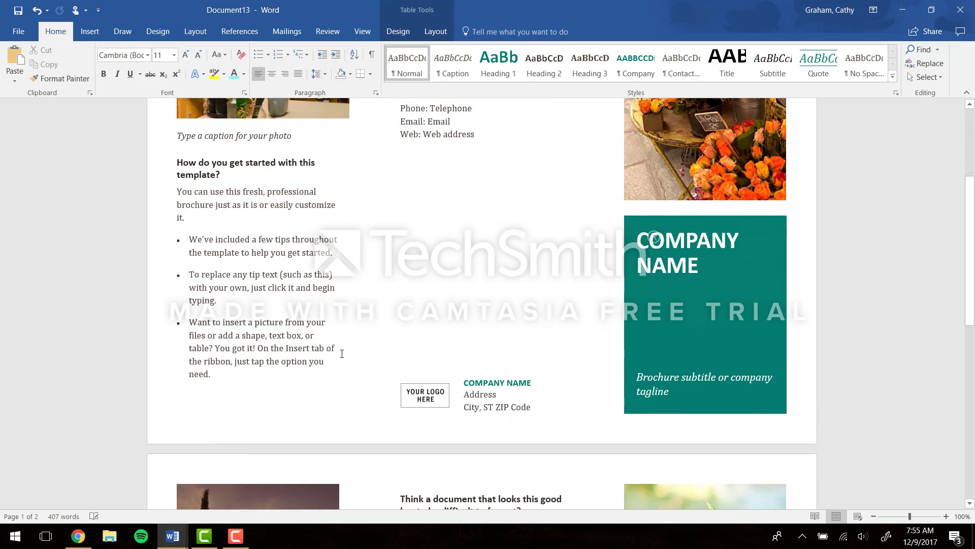
{"action": "scroll", "coordinate": [342, 353], "scroll_direction": "down", "scroll_amount": 6}
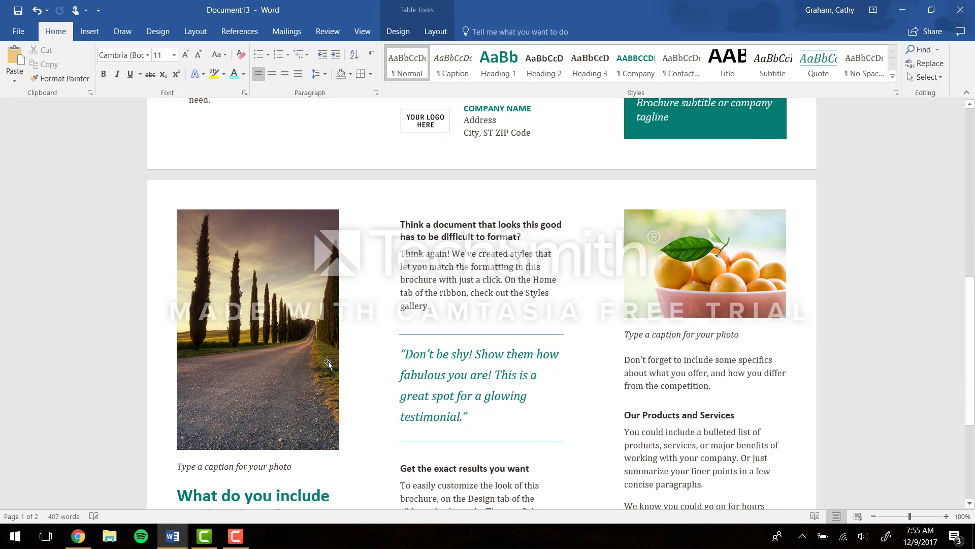
{"action": "scroll", "coordinate": [329, 361], "scroll_direction": "down", "scroll_amount": 2}
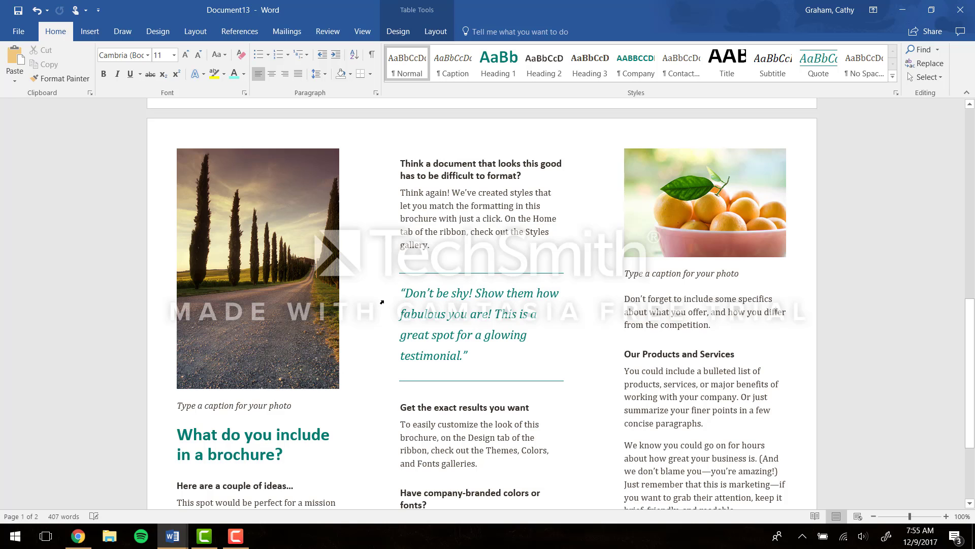
{"action": "scroll", "coordinate": [382, 302], "scroll_direction": "up", "scroll_amount": 10}
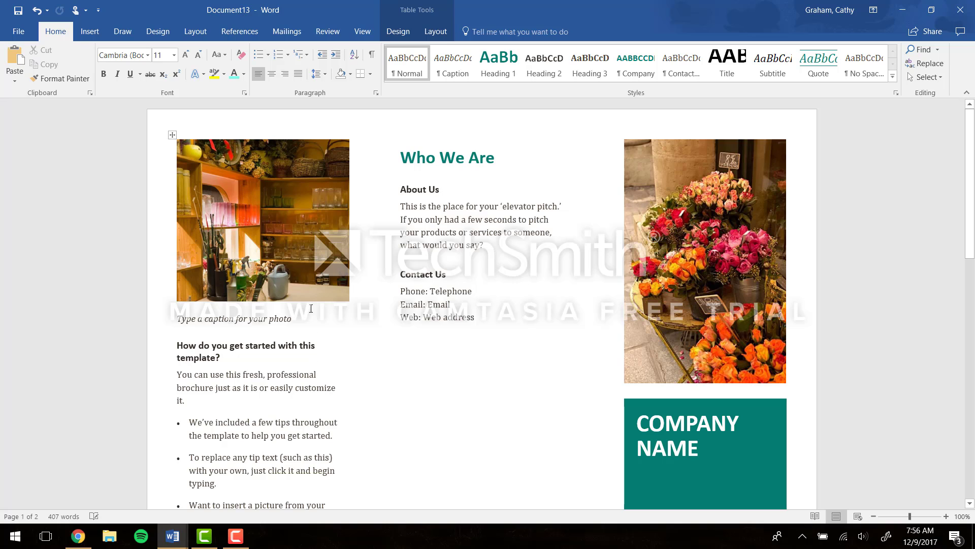
{"action": "left_click", "coordinate": [237, 208]}
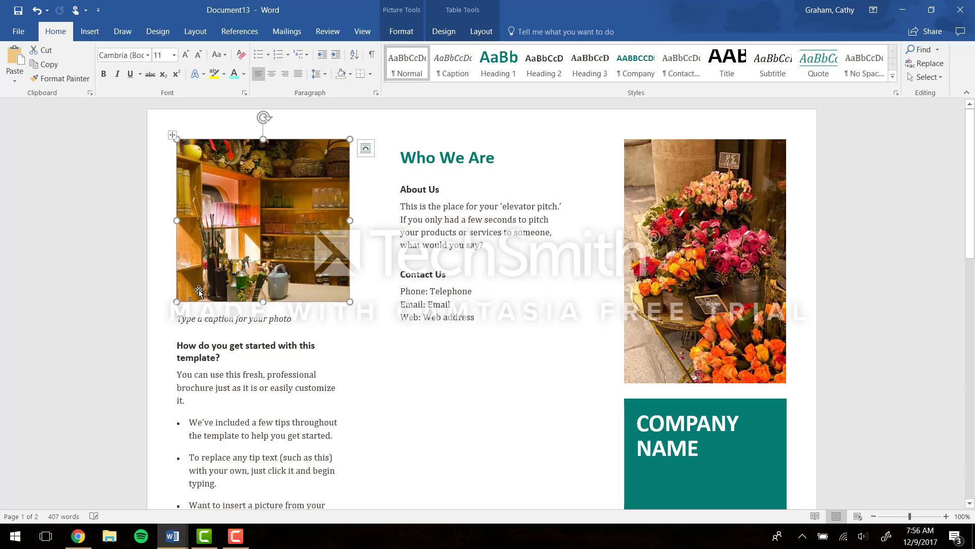
{"action": "right_click", "coordinate": [268, 202]}
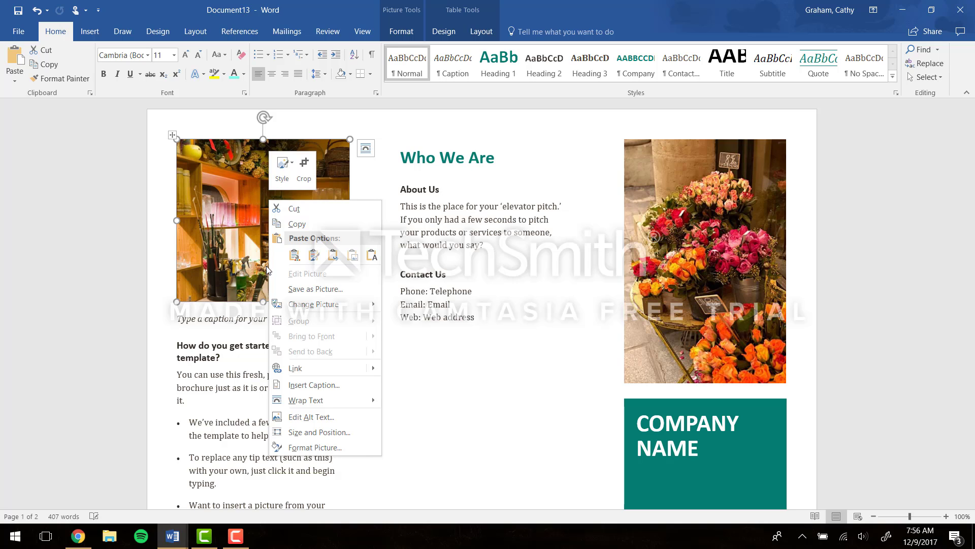
{"action": "mouse_move", "coordinate": [318, 307]}
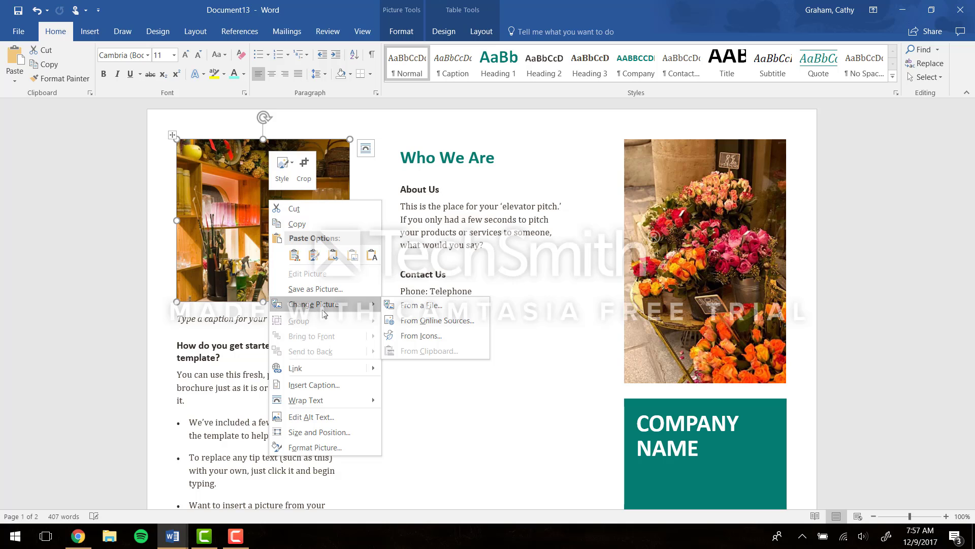
{"action": "left_click", "coordinate": [412, 309]}
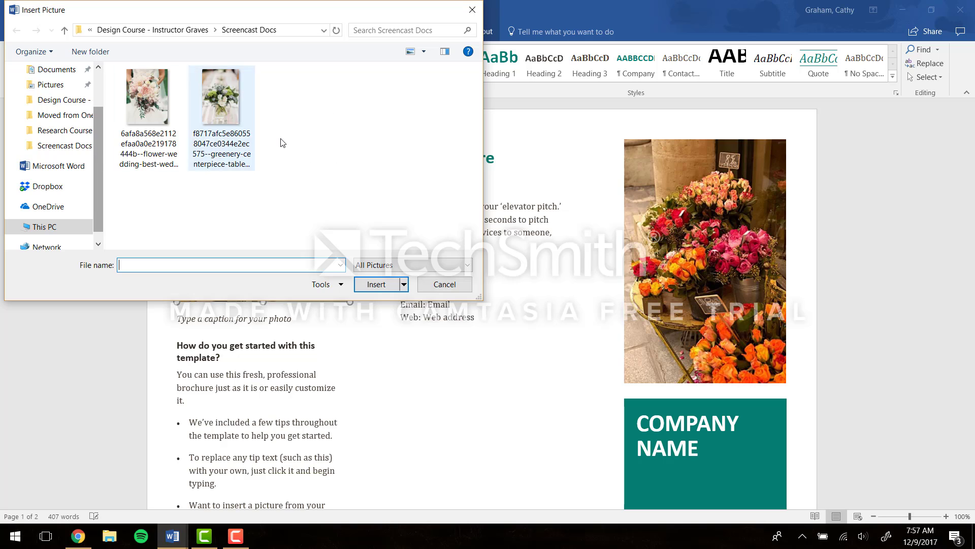
{"action": "left_click", "coordinate": [148, 104]}
{"action": "double_click", "coordinate": [145, 103]}
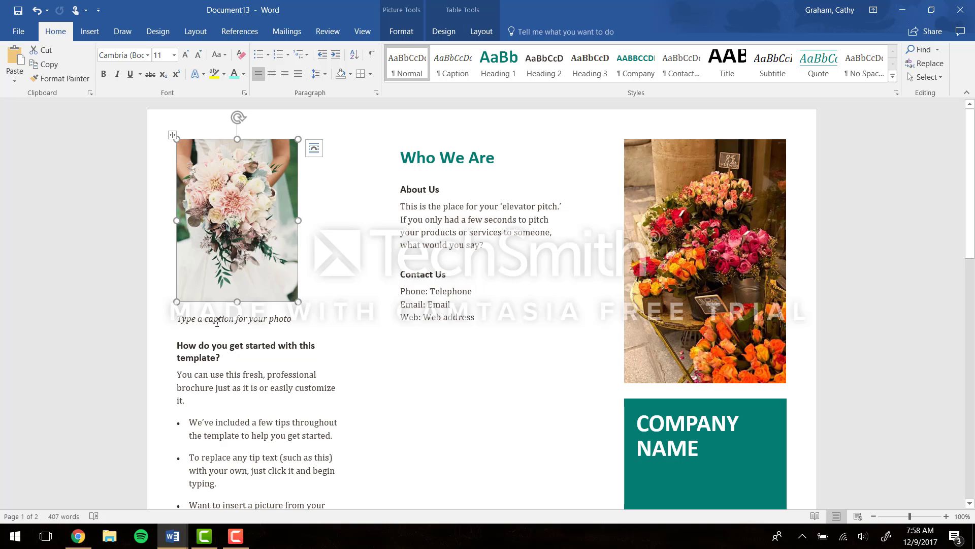
Delete the caption placeholder under the bouquet photo and replace the intro paragraph above the bullets with "Services We Offer"
{"action": "left_click", "coordinate": [217, 322]}
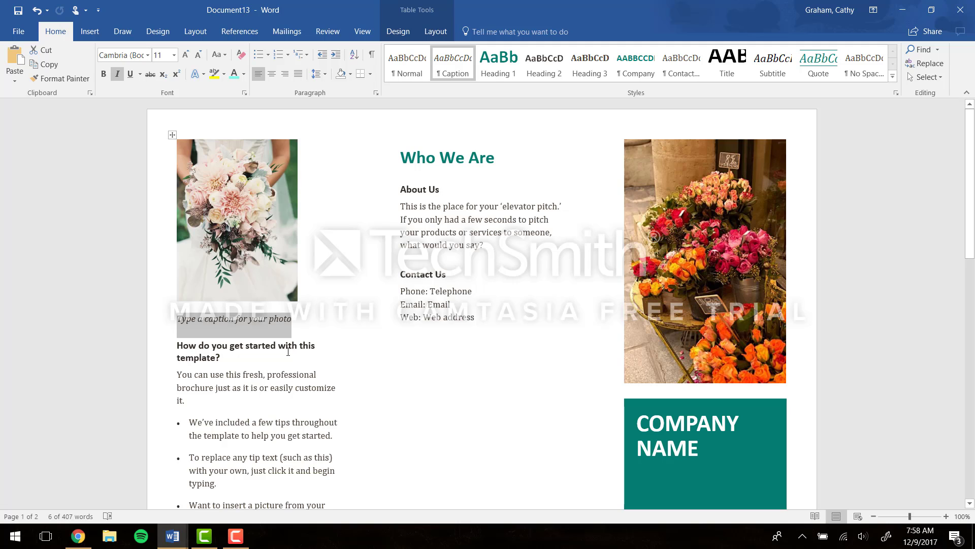
{"action": "key", "text": "Delete"}
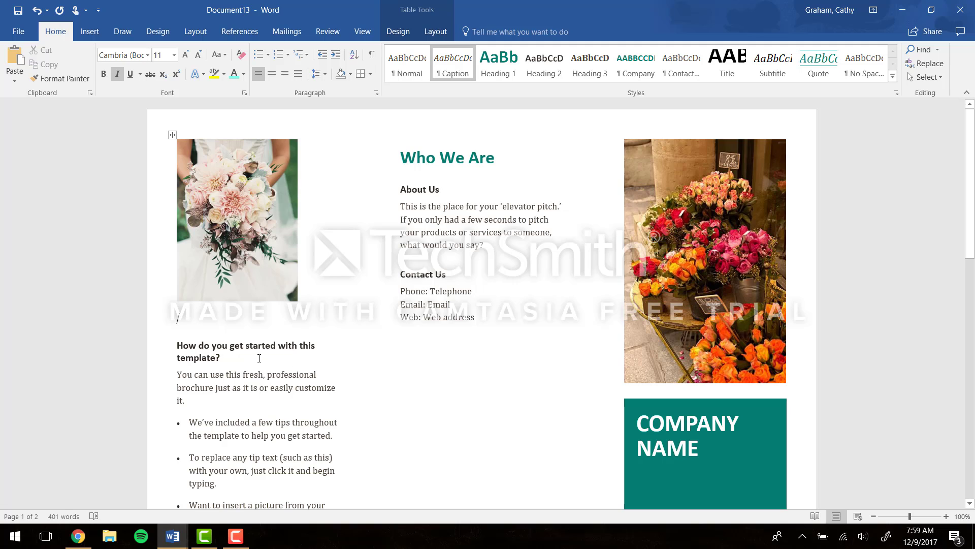
{"action": "triple_click", "coordinate": [237, 386]}
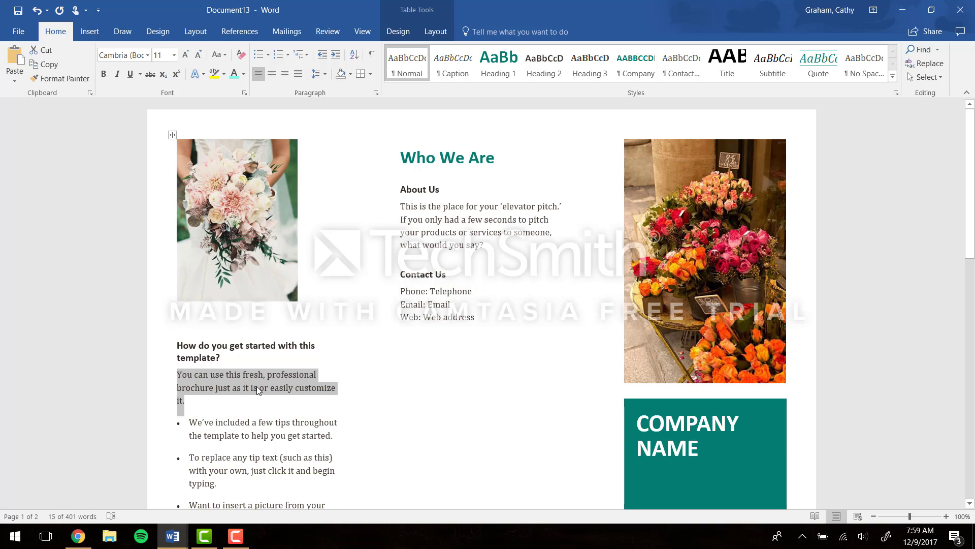
{"action": "type", "text": "Servi"}
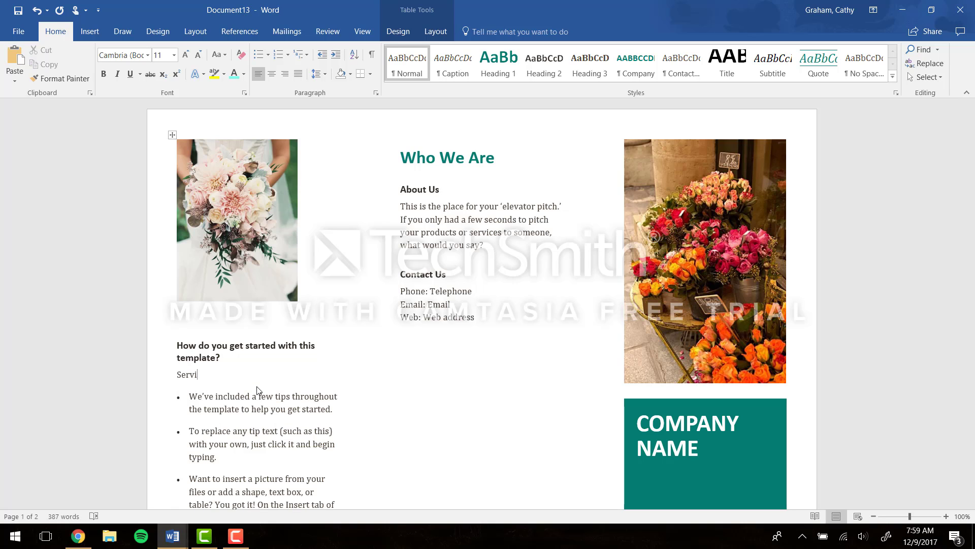
{"action": "type", "text": "ces We Offer"}
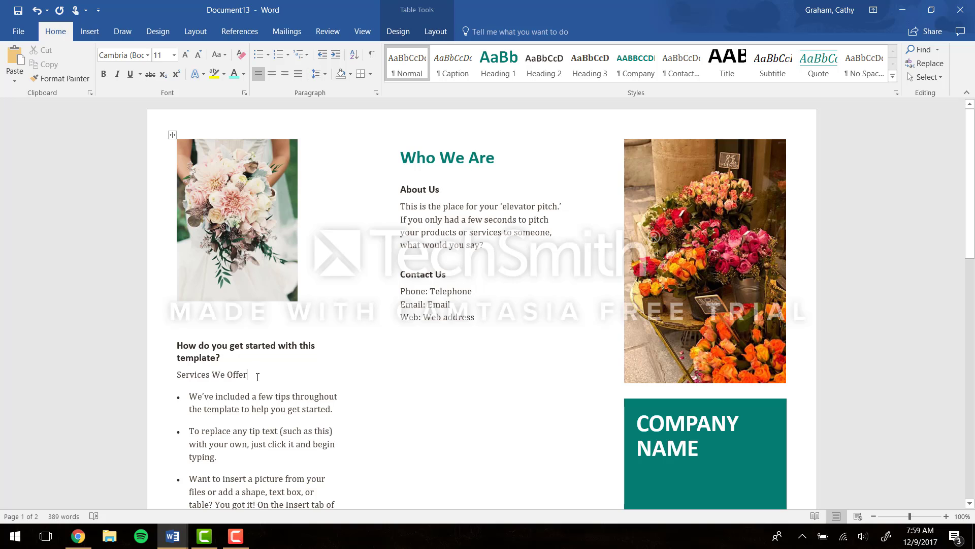
Set the font size of the "Services We Offer" line to 18
{"action": "left_click_drag", "start_coordinate": [256, 373], "coordinate": [187, 373]}
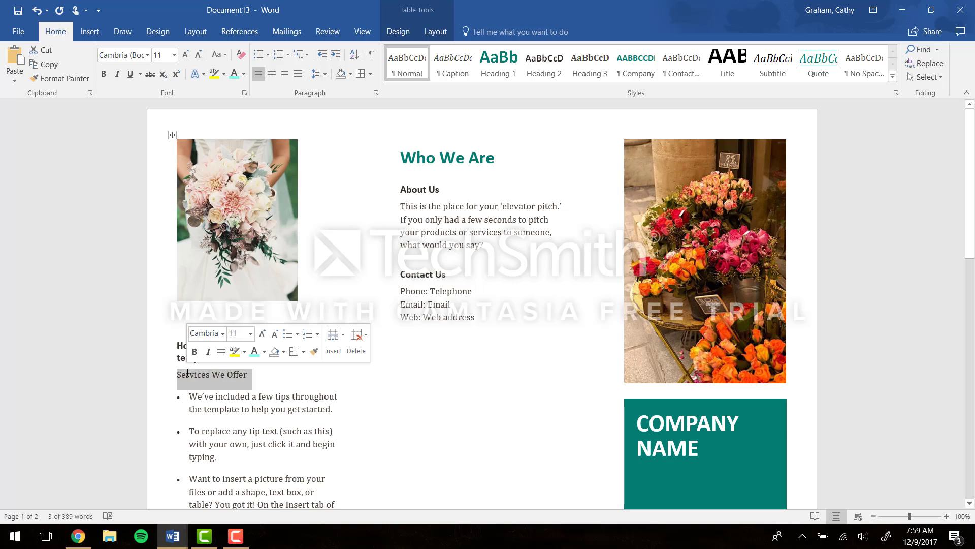
{"action": "left_click", "coordinate": [250, 334]}
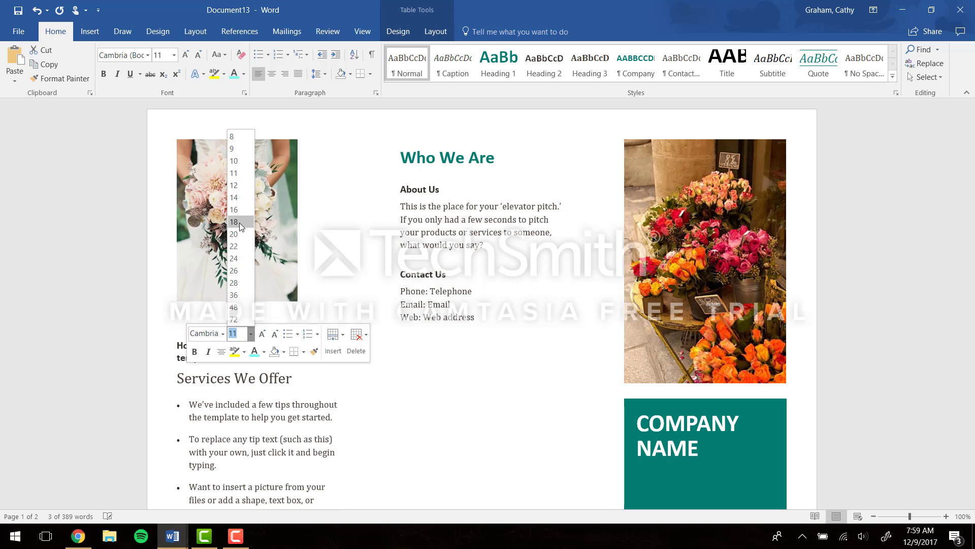
{"action": "left_click", "coordinate": [239, 222]}
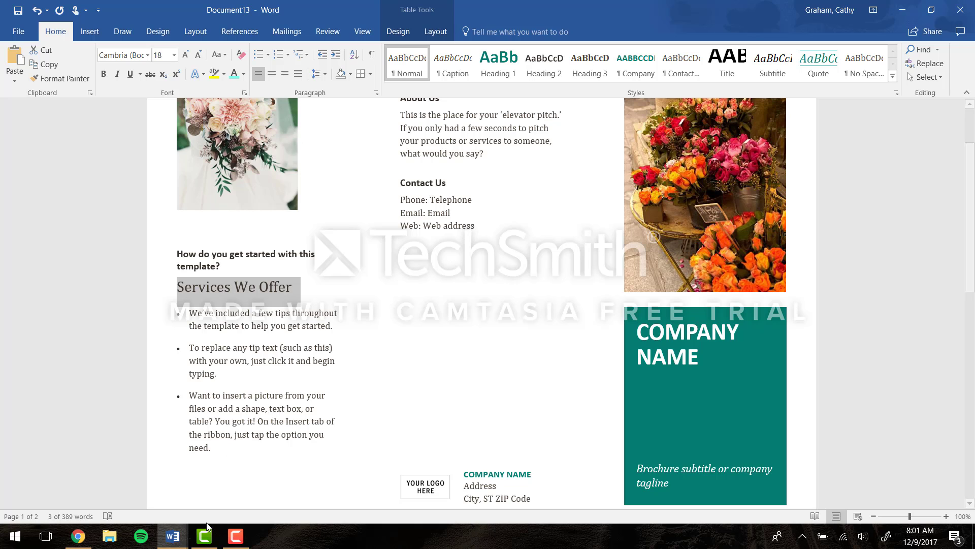
Select the three tip bullets in the brochure, then copy the four-item services list from Document2
{"action": "mouse_move", "coordinate": [172, 535]}
{"action": "left_click", "coordinate": [127, 497]}
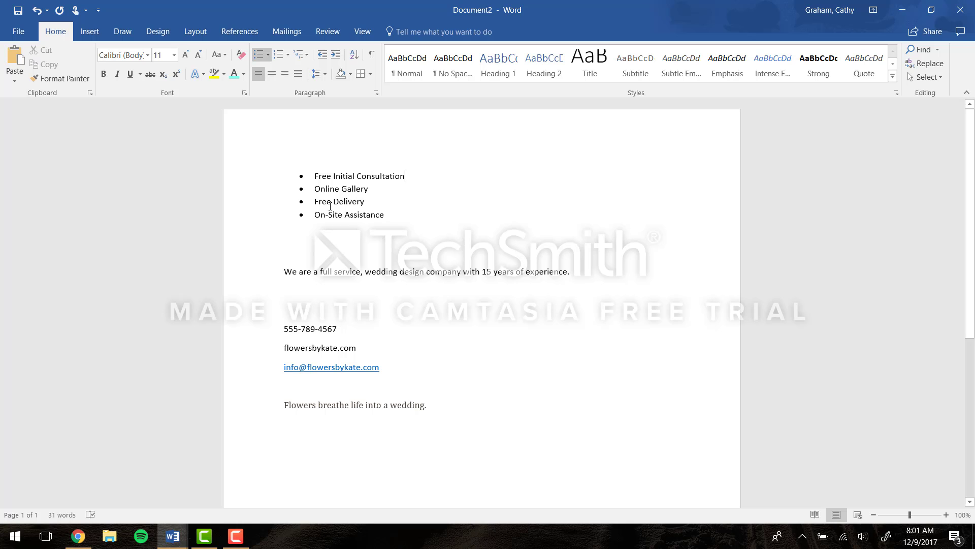
{"action": "left_click", "coordinate": [181, 534]}
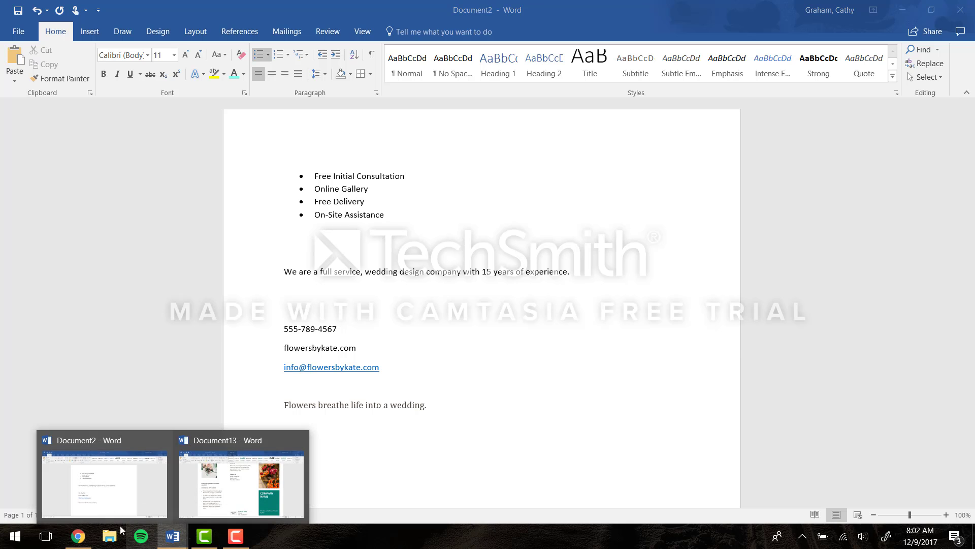
{"action": "left_click", "coordinate": [240, 485]}
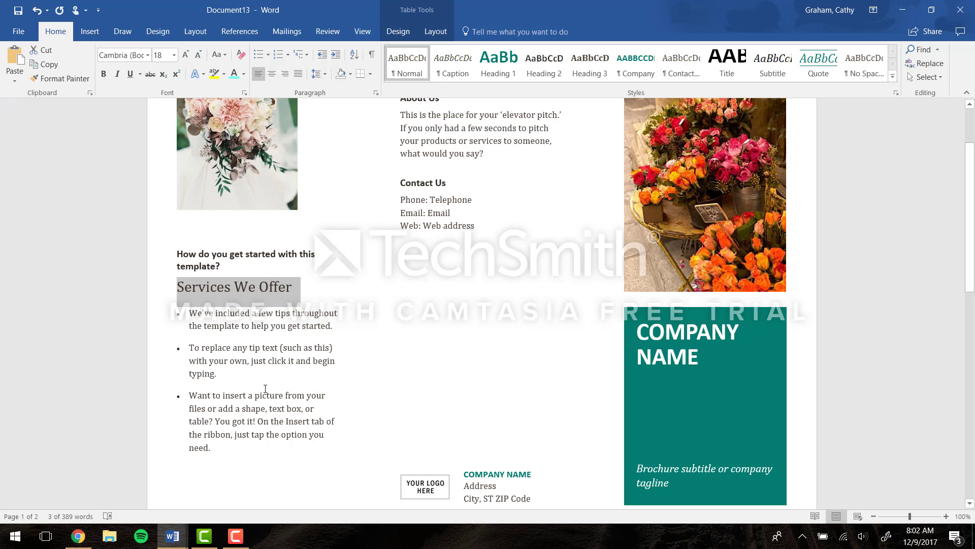
{"action": "left_click", "coordinate": [238, 357]}
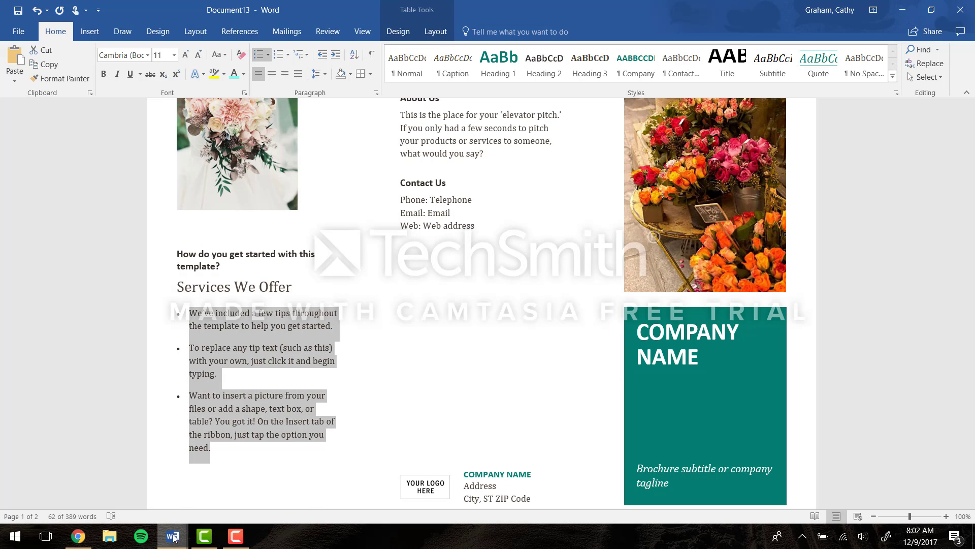
{"action": "mouse_move", "coordinate": [175, 537]}
{"action": "left_click", "coordinate": [107, 491]}
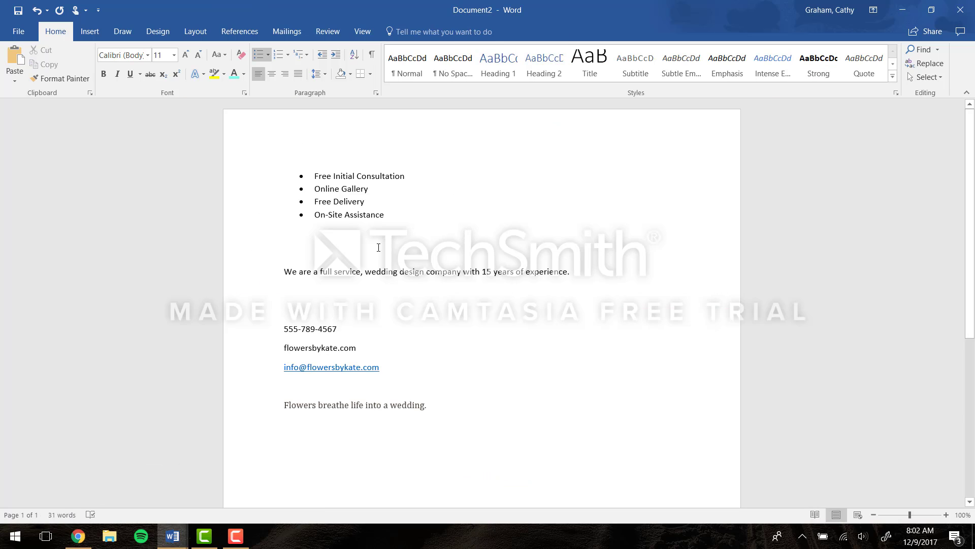
{"action": "left_click_drag", "start_coordinate": [388, 214], "coordinate": [303, 176]}
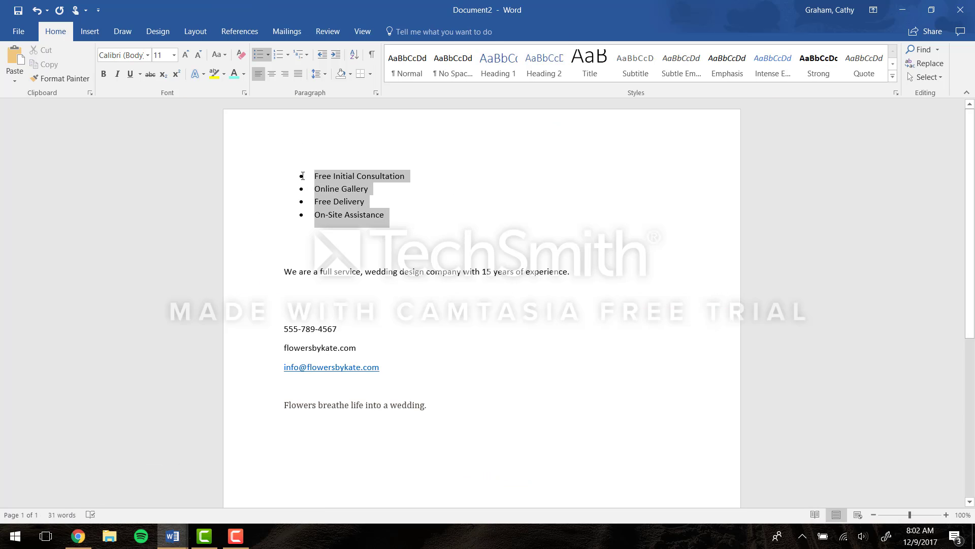
{"action": "right_click", "coordinate": [325, 192]}
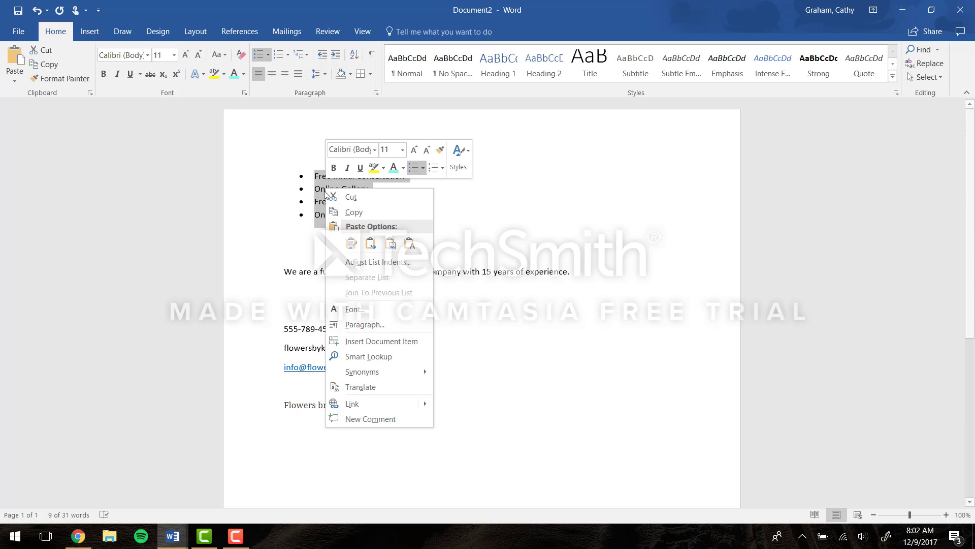
{"action": "left_click", "coordinate": [358, 213]}
Replace the brochure's tip bullets under "Services We Offer" with the copied list as text only, and remove the empty last bullet
{"action": "left_click", "coordinate": [175, 535]}
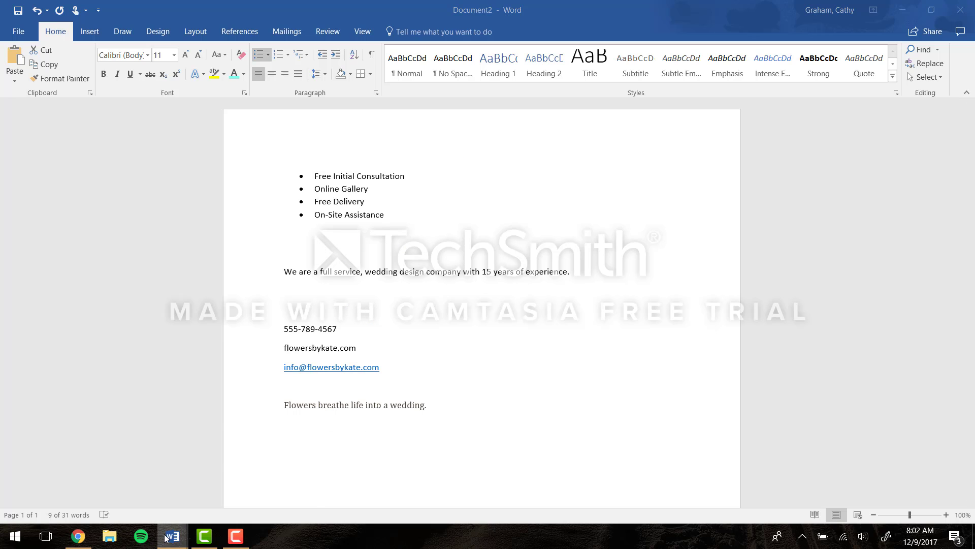
{"action": "left_click", "coordinate": [232, 491]}
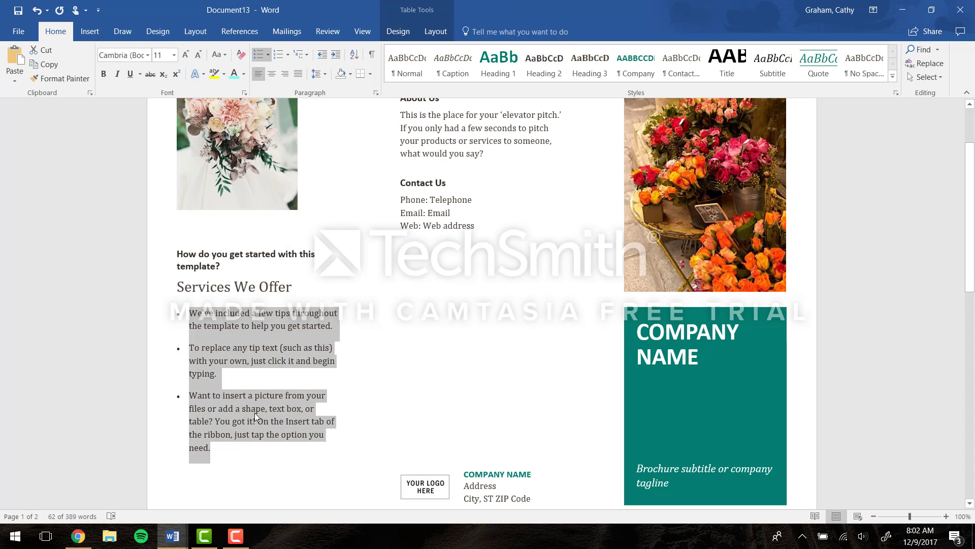
{"action": "right_click", "coordinate": [221, 330]}
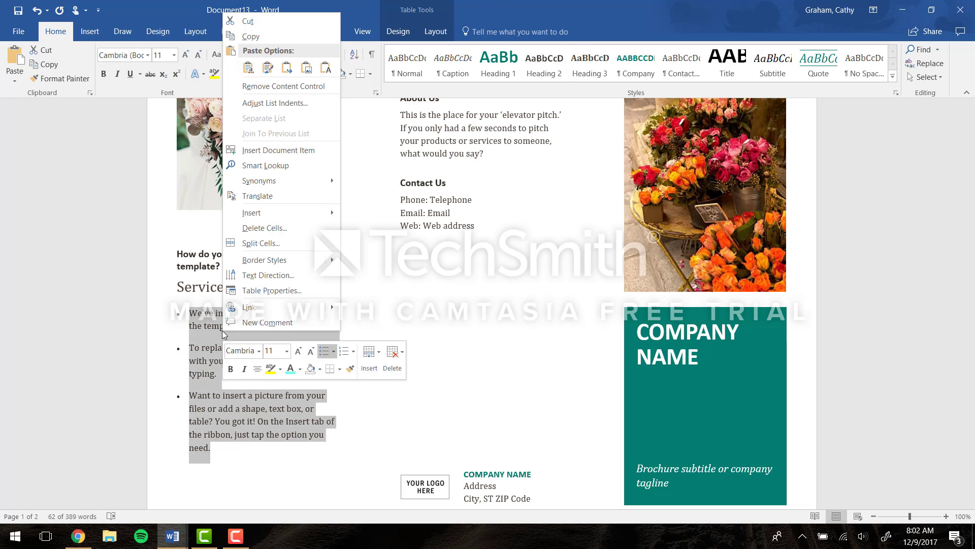
{"action": "left_click", "coordinate": [248, 67]}
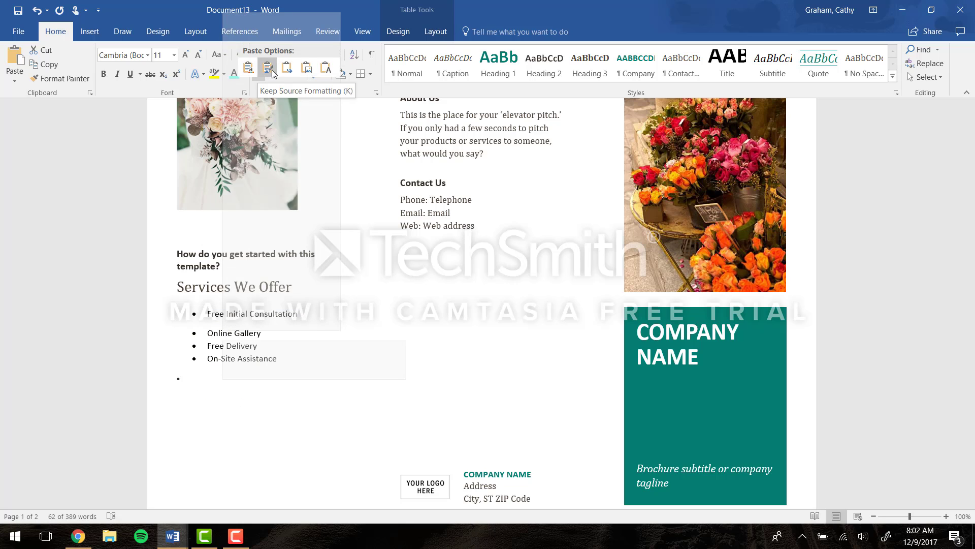
{"action": "left_click", "coordinate": [326, 71]}
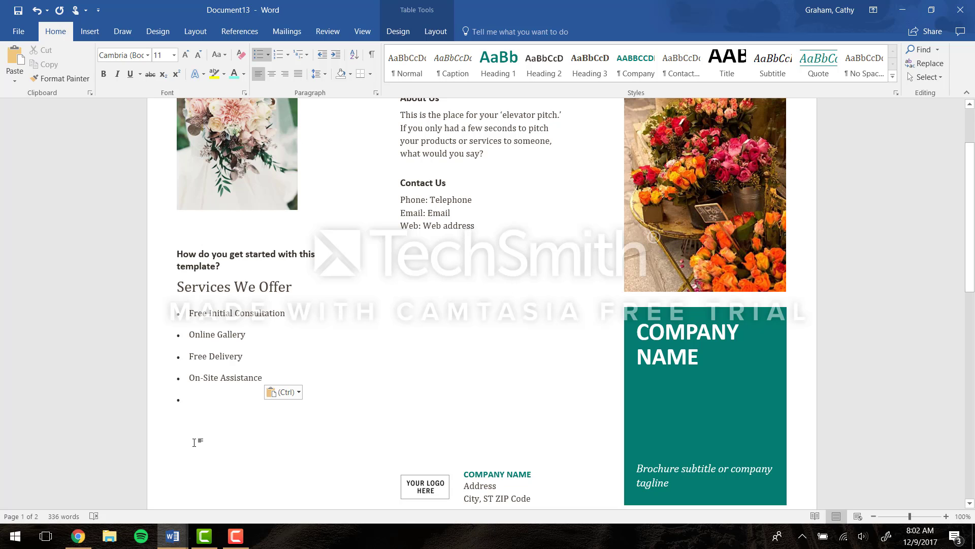
{"action": "key", "text": "BackSpace"}
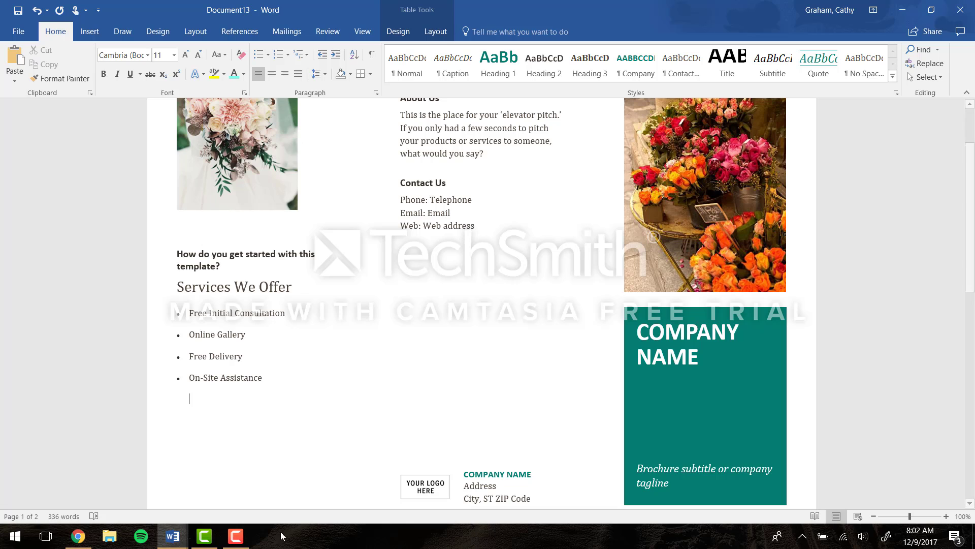
Set the font size of the four service bullets to 18
{"action": "left_click_drag", "start_coordinate": [271, 380], "coordinate": [175, 312]}
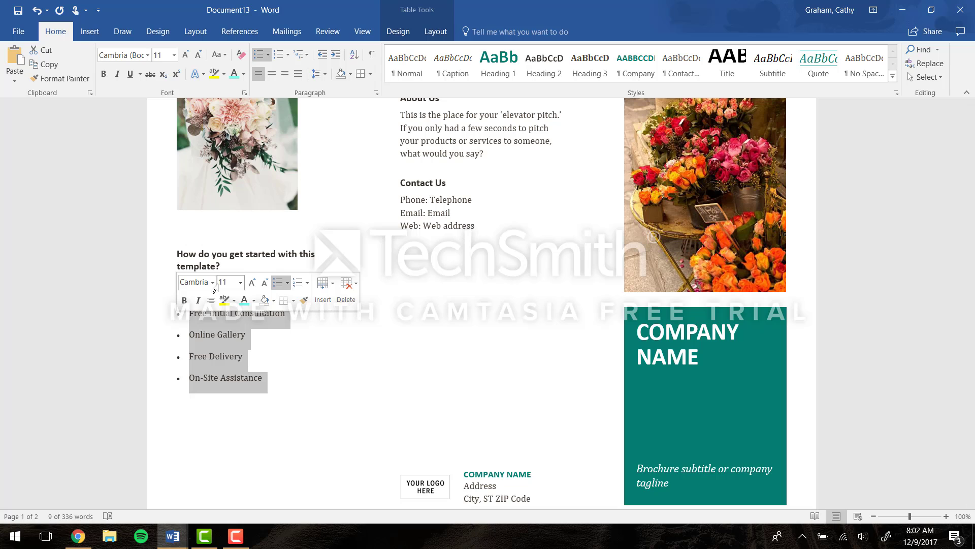
{"action": "left_click", "coordinate": [241, 283]}
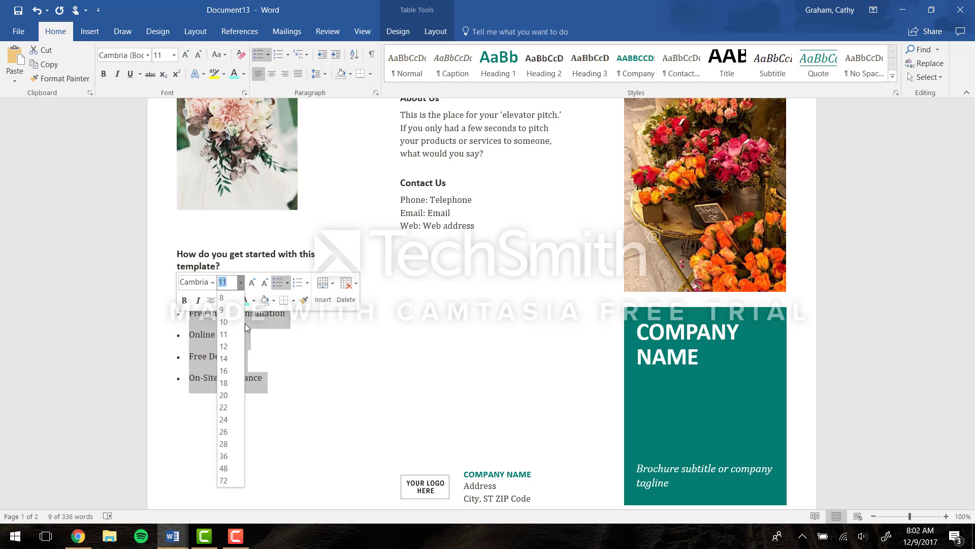
{"action": "left_click", "coordinate": [229, 382]}
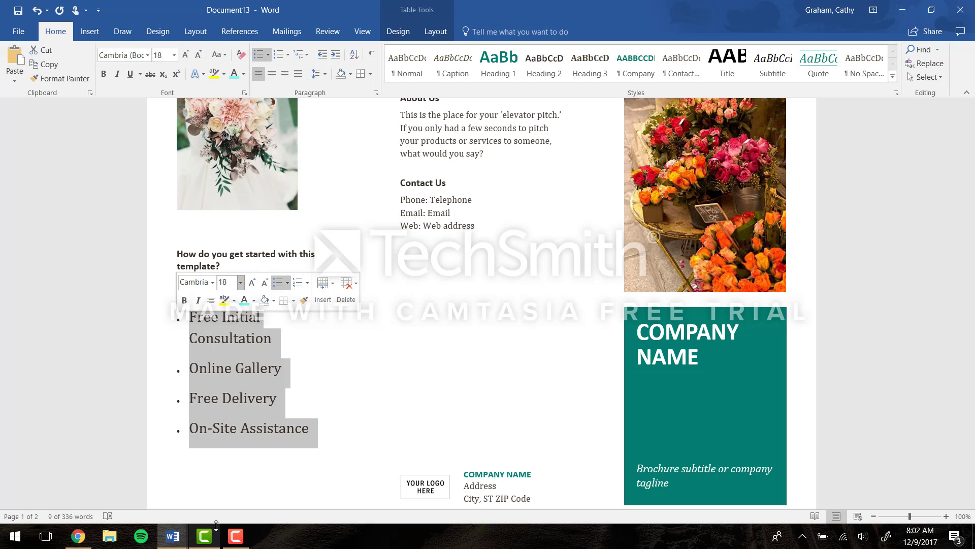
Set the font size of the "About Us" heading to 18
{"action": "scroll", "coordinate": [330, 359], "scroll_direction": "up", "scroll_amount": 3}
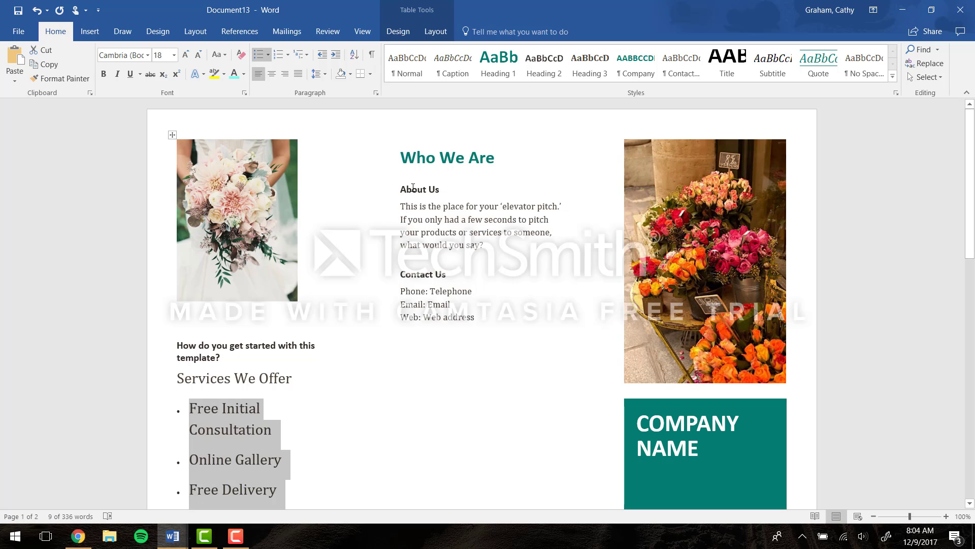
{"action": "triple_click", "coordinate": [413, 187]}
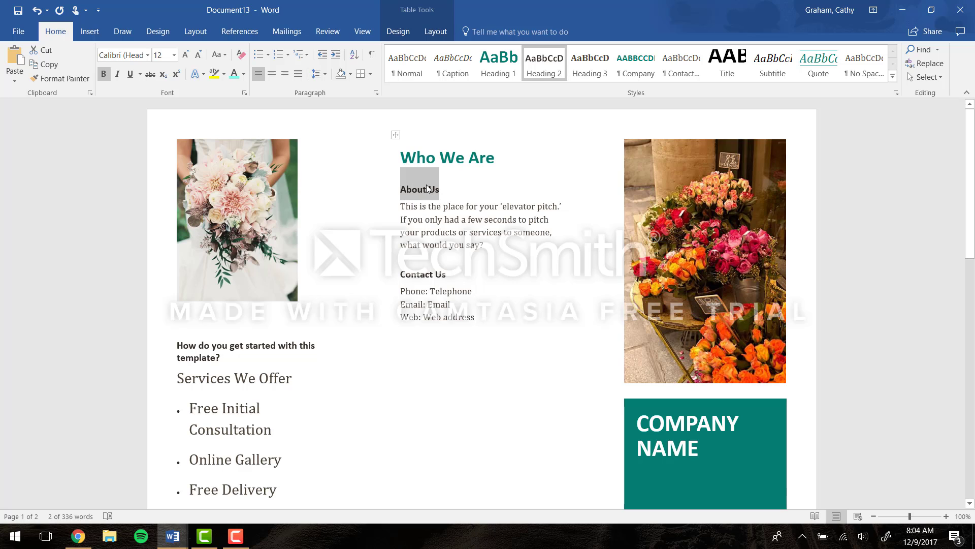
{"action": "right_click", "coordinate": [427, 185]}
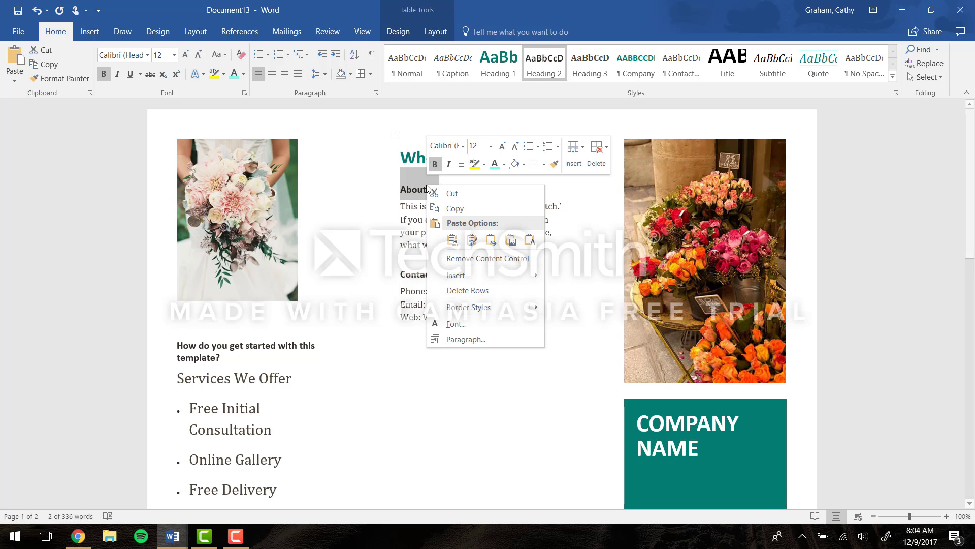
{"action": "left_click", "coordinate": [490, 151]}
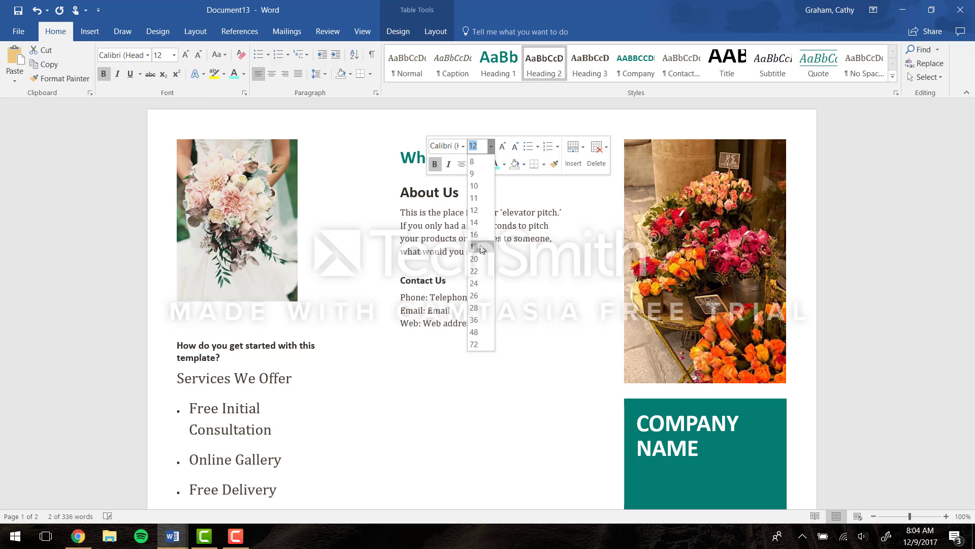
{"action": "key", "text": "Escape"}
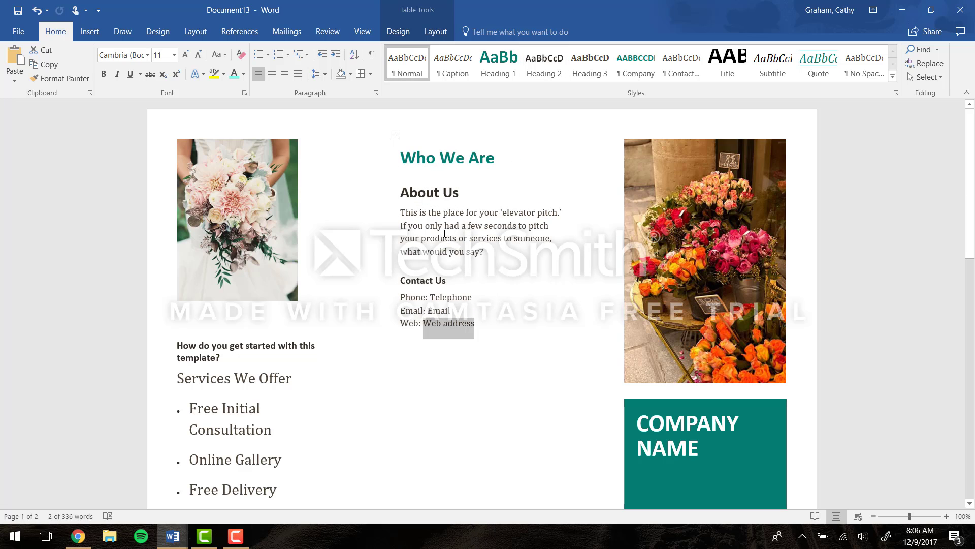
Select the "About Us" placeholder paragraph, then copy the "We are a full service, wedding design company" sentence from Document2
{"action": "triple_click", "coordinate": [481, 249]}
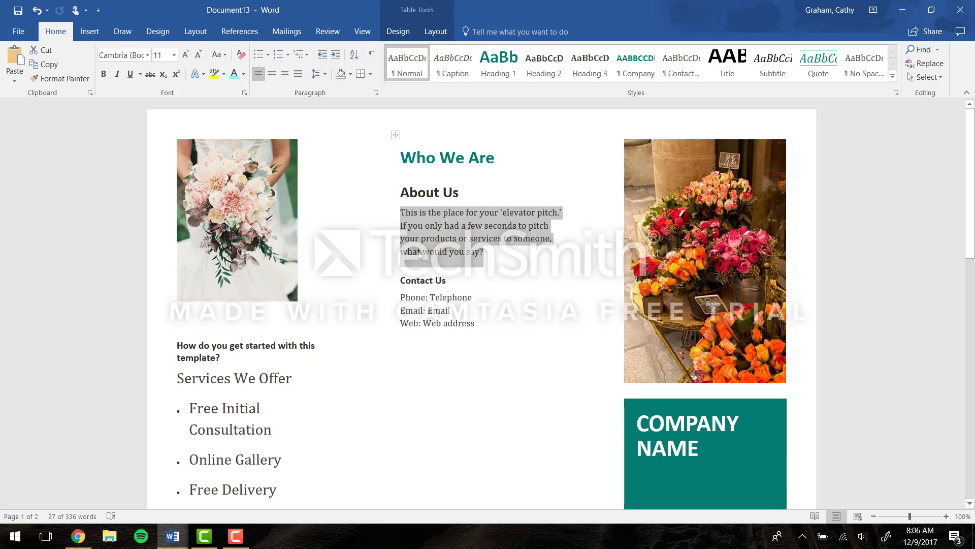
{"action": "left_click", "coordinate": [175, 537]}
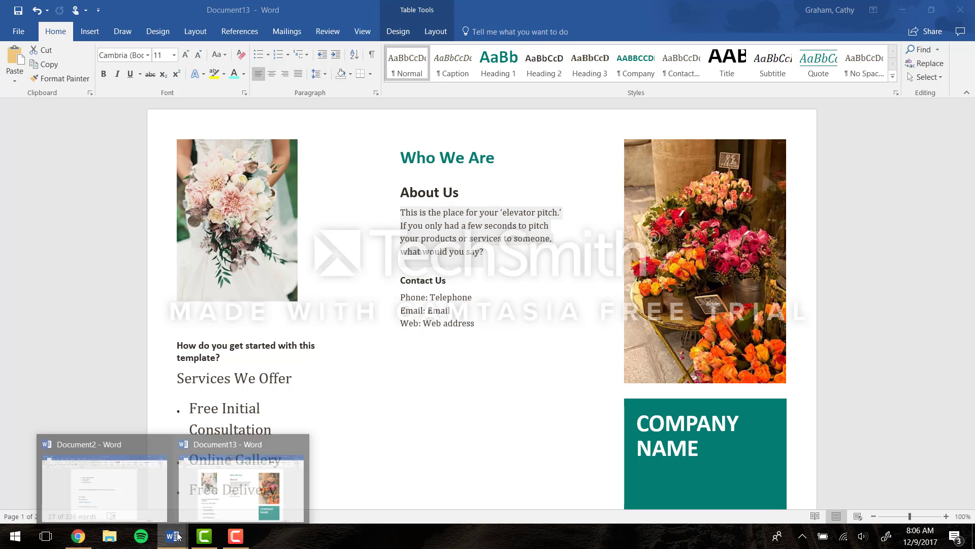
{"action": "left_click", "coordinate": [102, 496]}
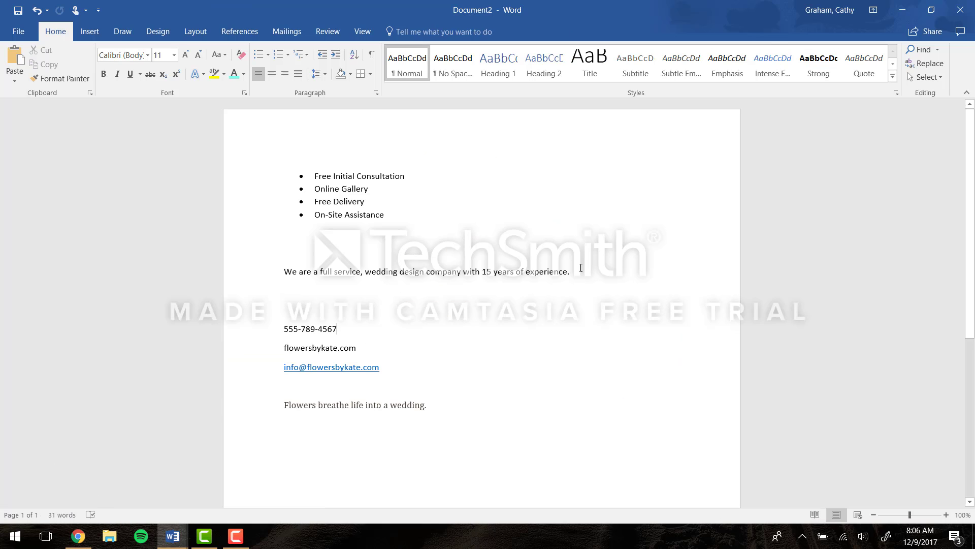
{"action": "left_click_drag", "start_coordinate": [581, 267], "coordinate": [290, 279]}
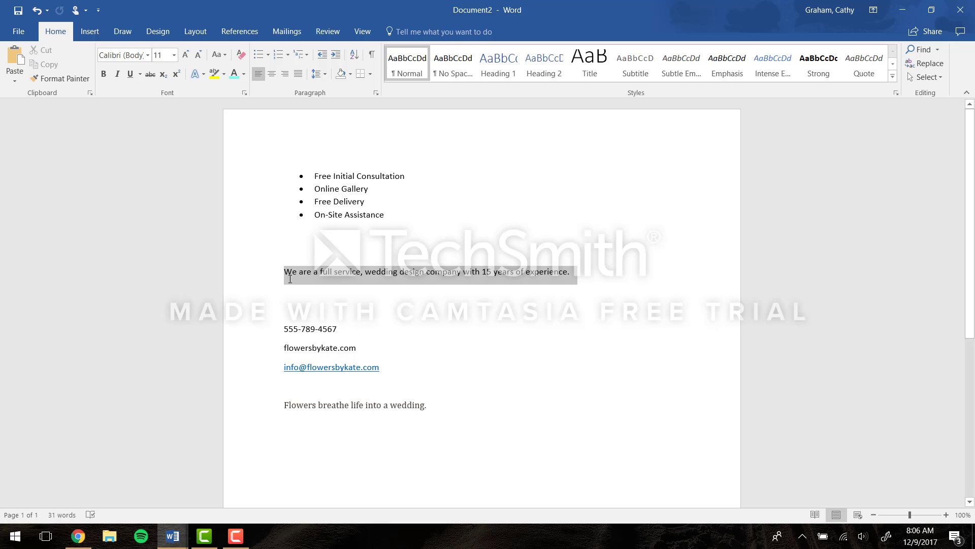
{"action": "right_click", "coordinate": [351, 275]}
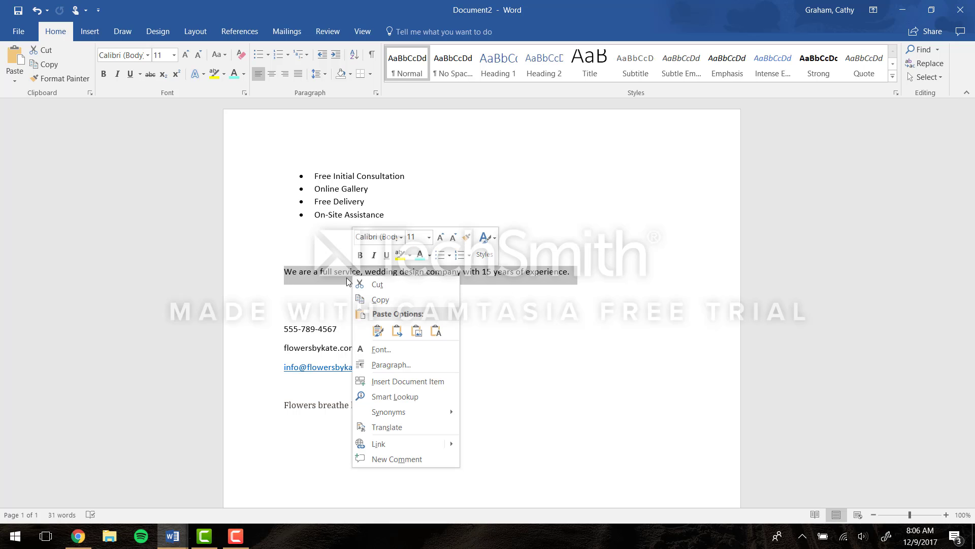
{"action": "left_click", "coordinate": [379, 300]}
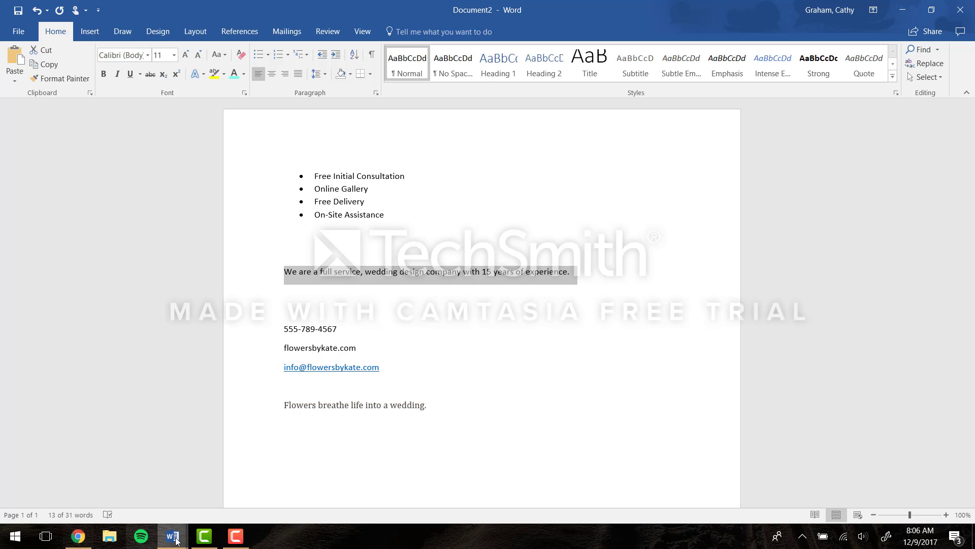
Replace the brochure's "About Us" placeholder paragraph with the copied company description, using the destination theme
{"action": "mouse_move", "coordinate": [167, 539]}
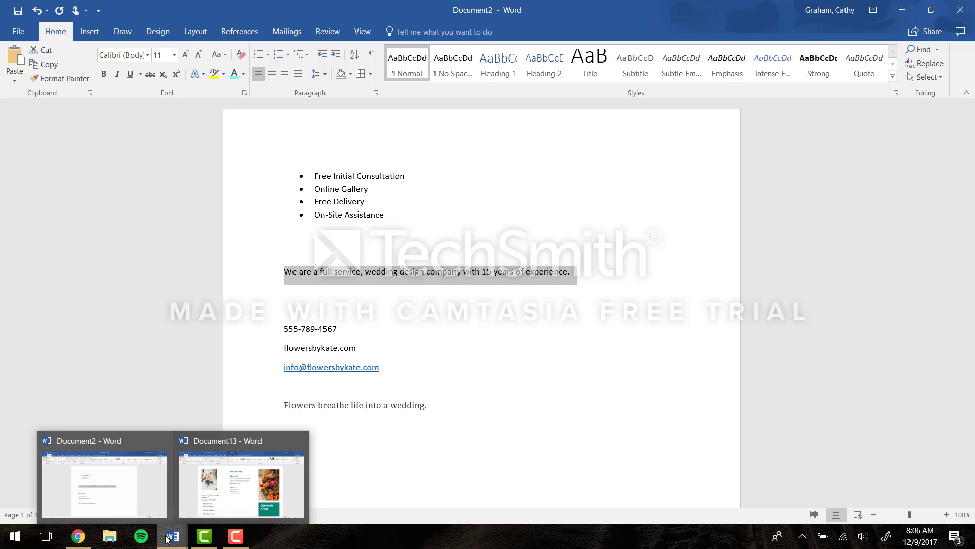
{"action": "left_click", "coordinate": [231, 490]}
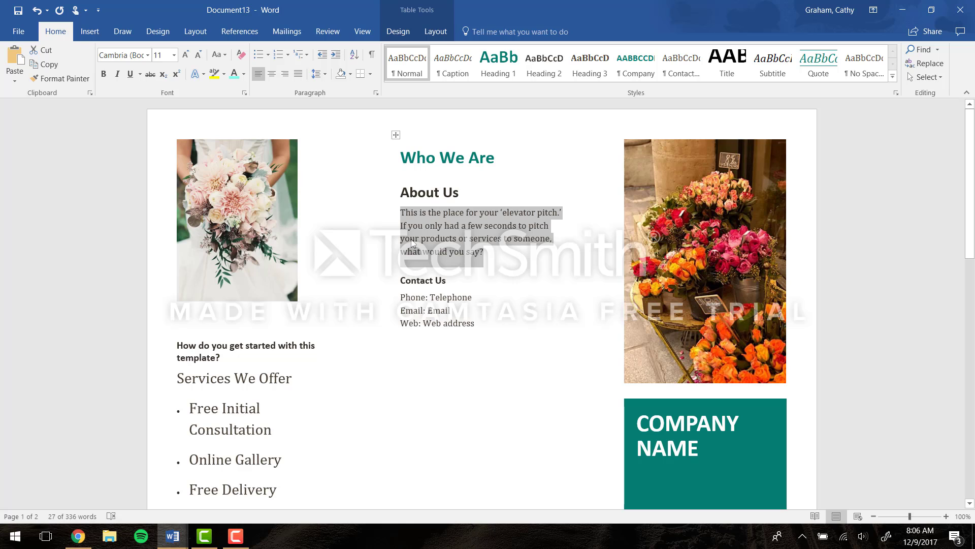
{"action": "right_click", "coordinate": [431, 227]}
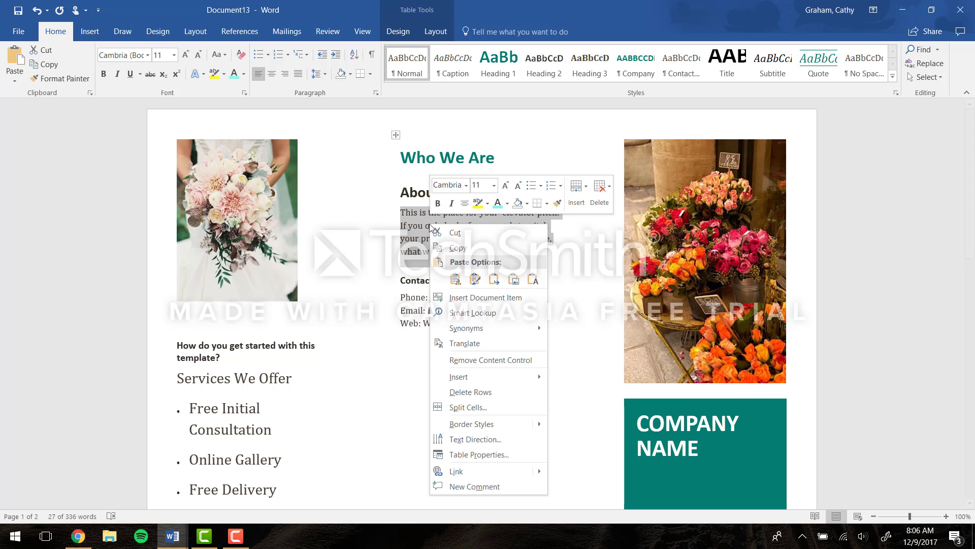
{"action": "left_click", "coordinate": [455, 278]}
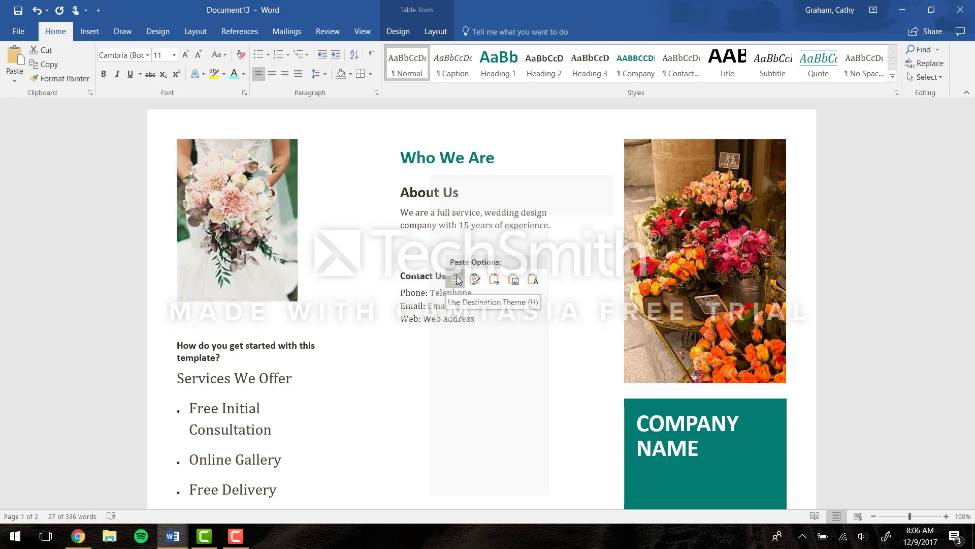
{"action": "left_click", "coordinate": [456, 279]}
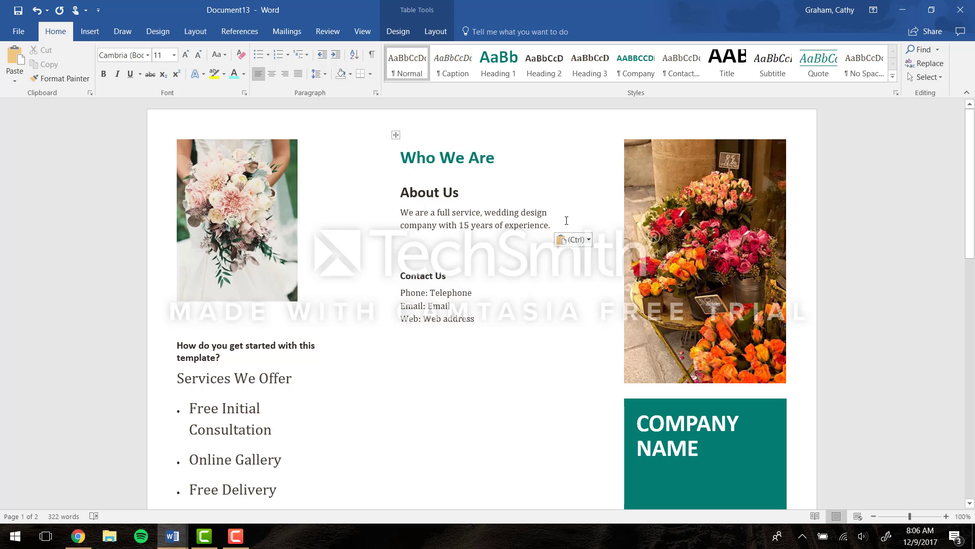
Set the font size of the company description under "About Us" to 16
{"action": "left_click_drag", "start_coordinate": [563, 220], "coordinate": [407, 213]}
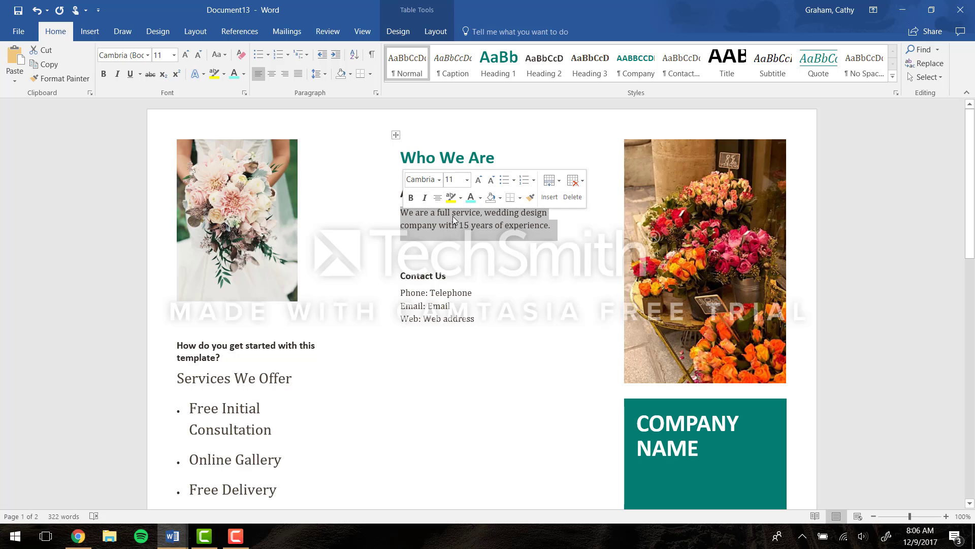
{"action": "left_click", "coordinate": [467, 180]}
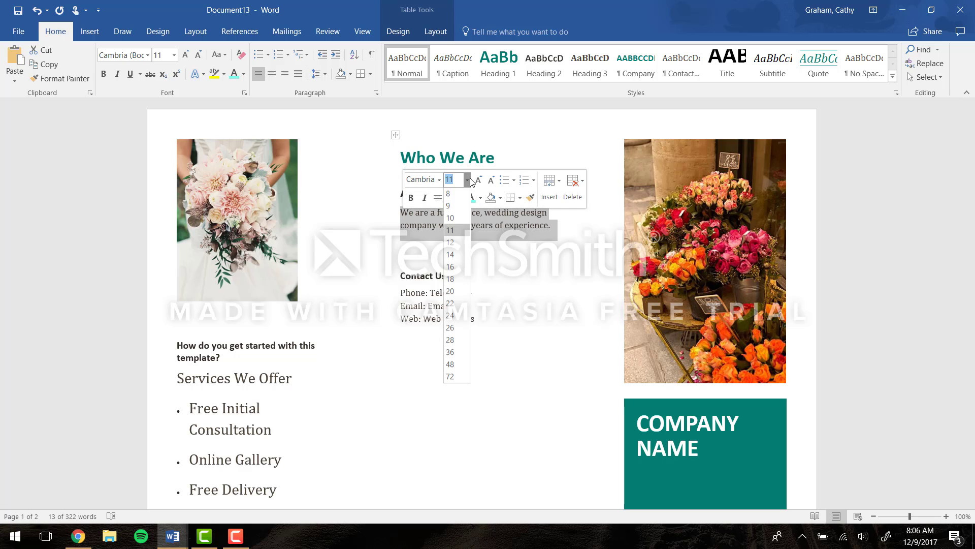
{"action": "left_click", "coordinate": [456, 269]}
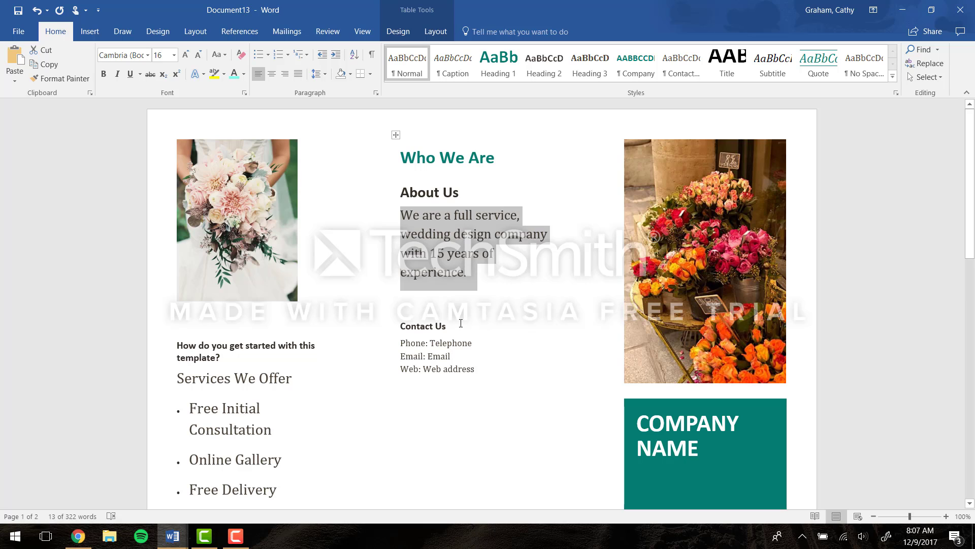
Set the font size of the "Contact Us" heading to 18
{"action": "left_click_drag", "start_coordinate": [462, 326], "coordinate": [420, 328]}
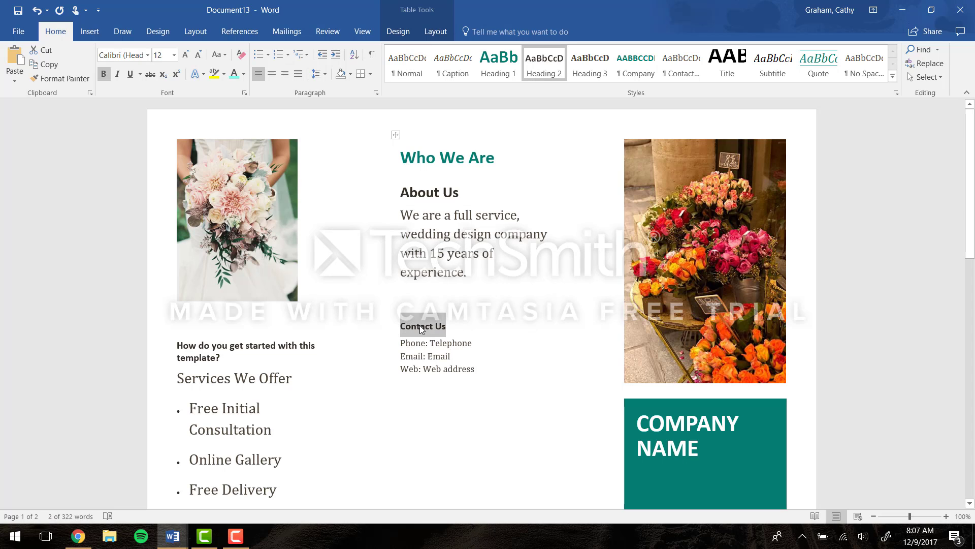
{"action": "right_click", "coordinate": [428, 317]}
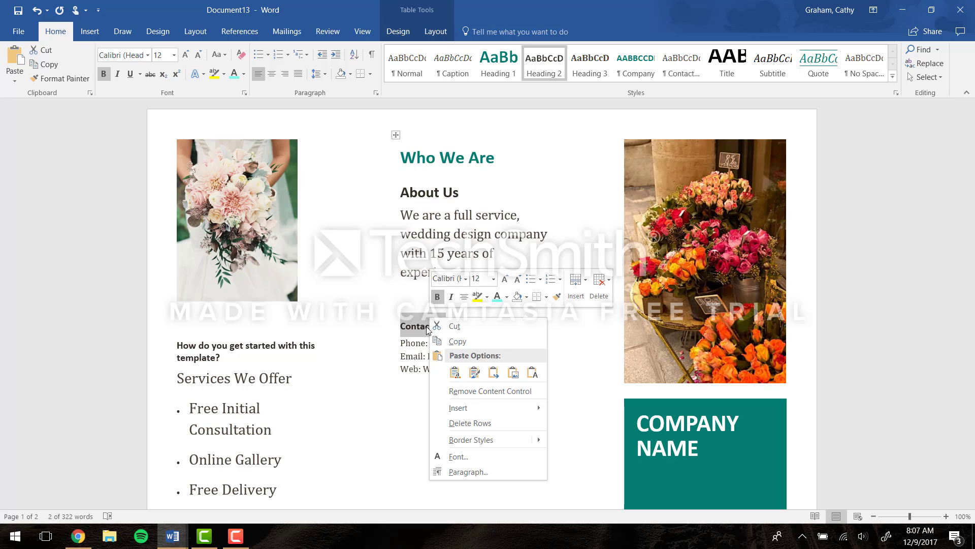
{"action": "left_click", "coordinate": [493, 279]}
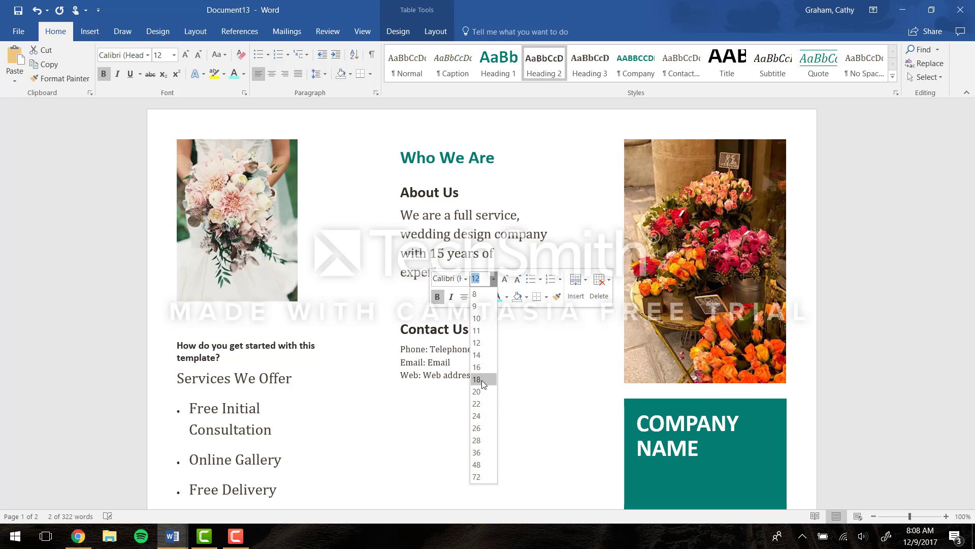
{"action": "key", "text": "Escape"}
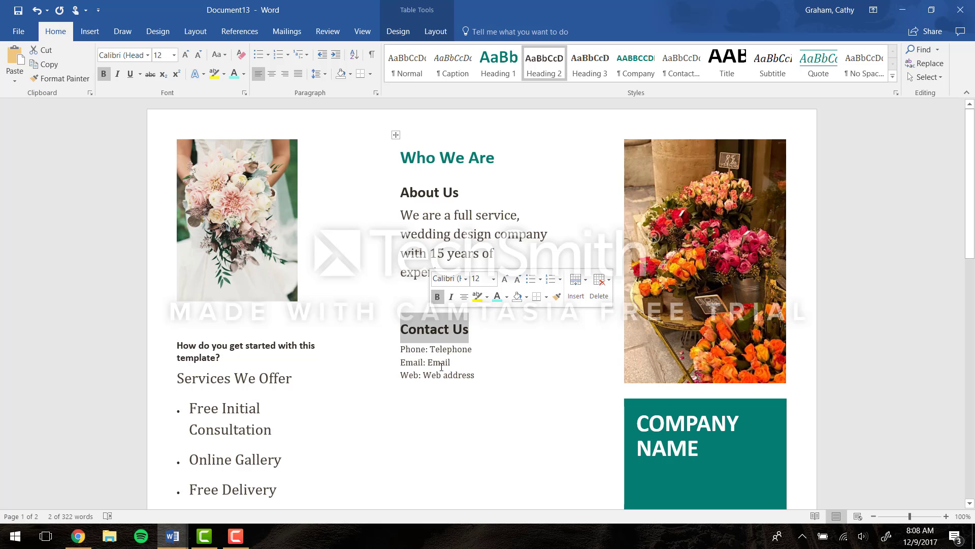
Select the Phone, Email and Web placeholder lines under "Contact Us", then copy the phone number, website and e-mail lines from Document2
{"action": "left_click", "coordinate": [423, 365]}
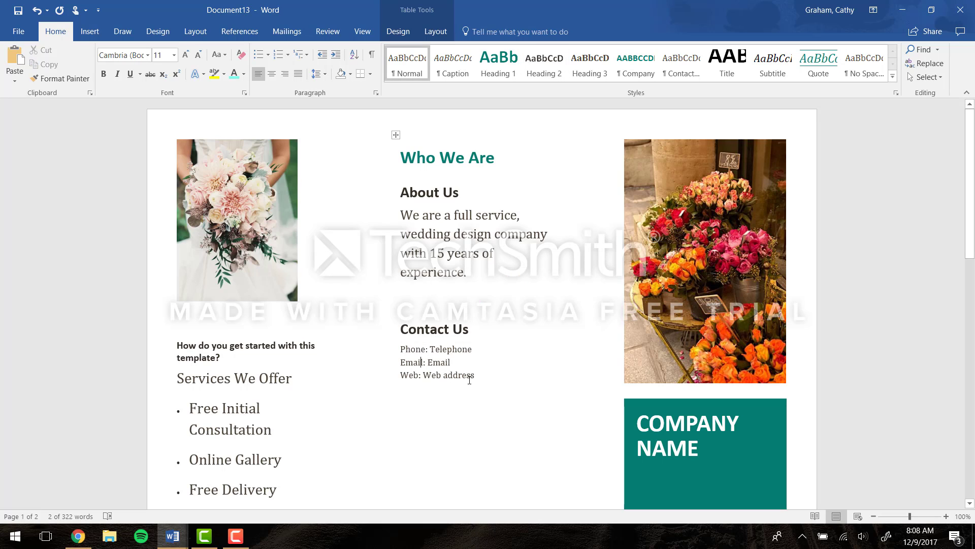
{"action": "left_click_drag", "start_coordinate": [484, 375], "coordinate": [402, 349]}
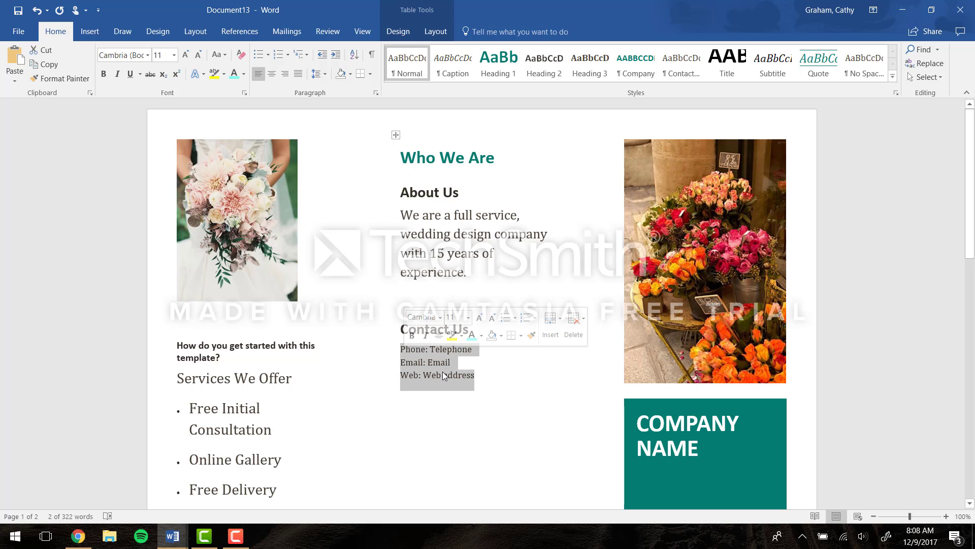
{"action": "left_click", "coordinate": [171, 537]}
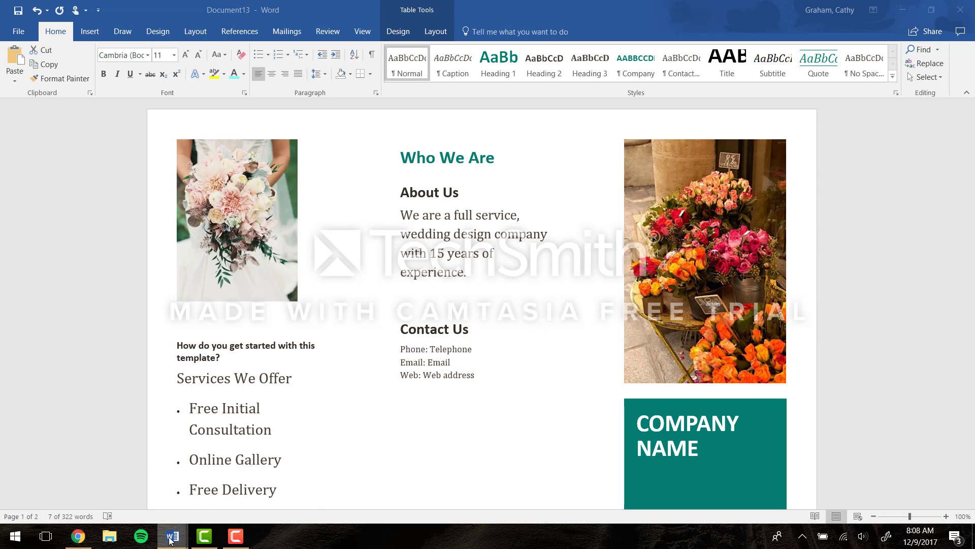
{"action": "left_click", "coordinate": [122, 475]}
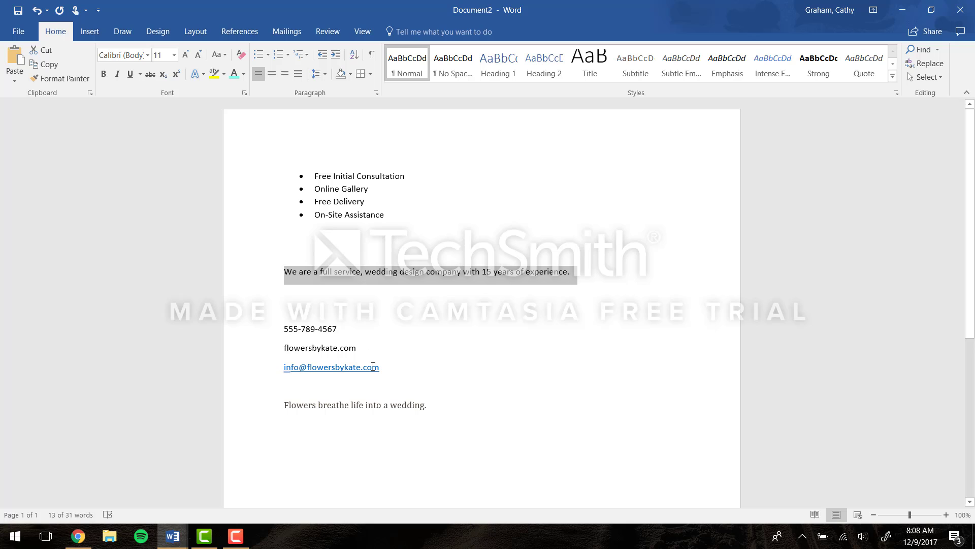
{"action": "left_click_drag", "start_coordinate": [394, 367], "coordinate": [301, 337]}
{"action": "key", "text": "ctrl+c"}
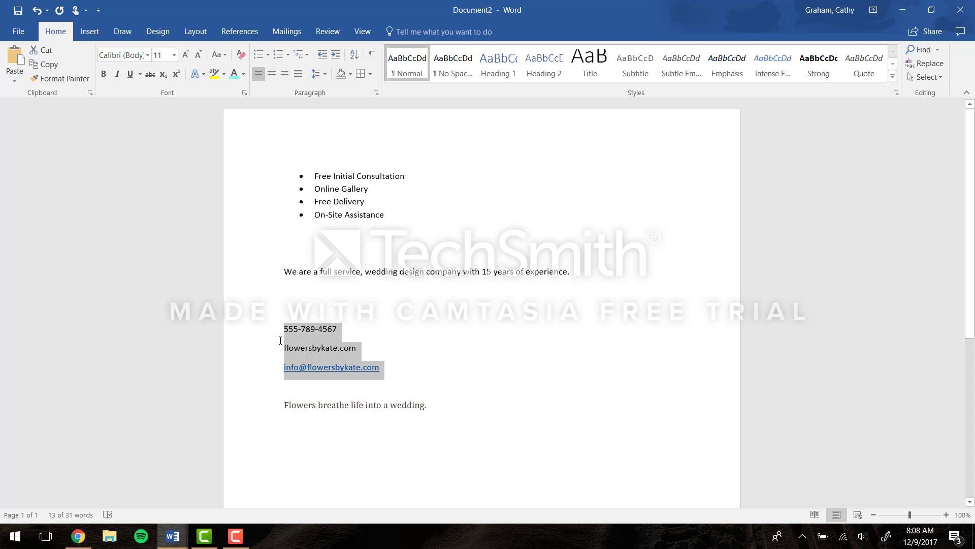
{"action": "right_click", "coordinate": [326, 346]}
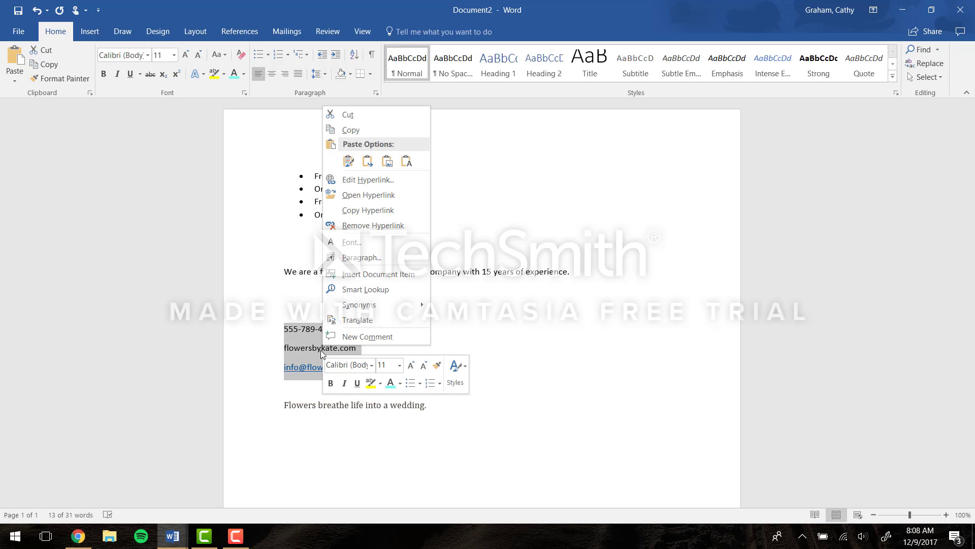
{"action": "left_click", "coordinate": [353, 131]}
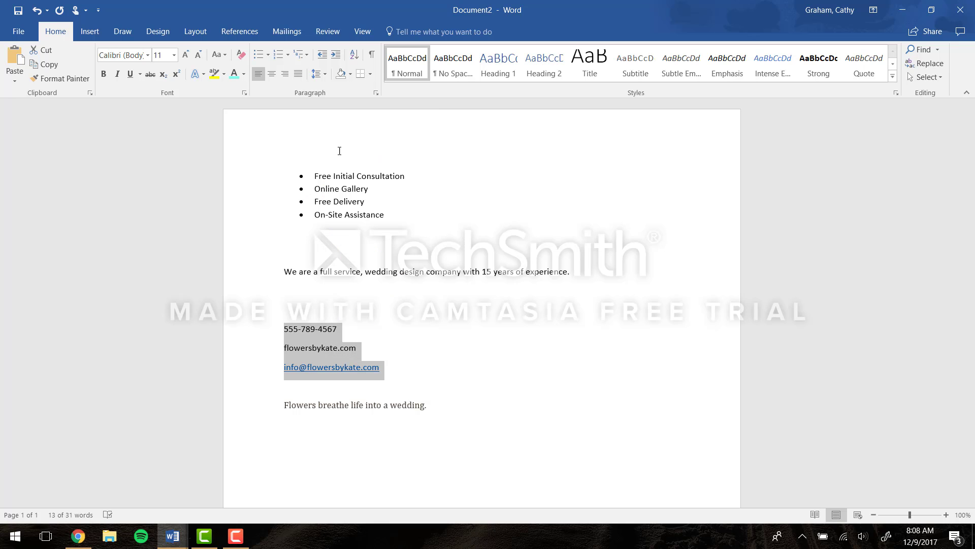
Replace the brochure's placeholder lines under "Contact Us" with the copied contact details, keeping the source formatting
{"action": "left_click", "coordinate": [182, 542]}
{"action": "left_click", "coordinate": [242, 488]}
{"action": "left_click", "coordinate": [420, 379]}
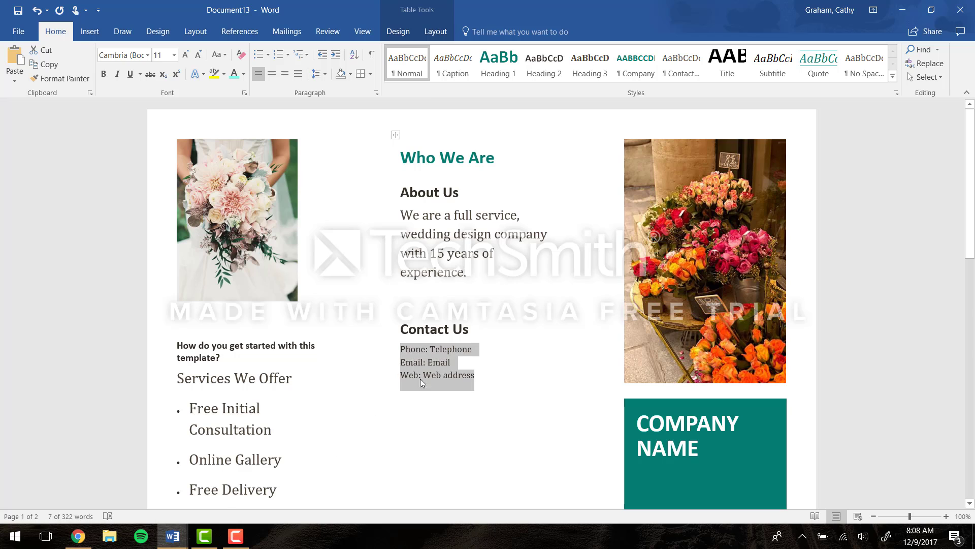
{"action": "right_click", "coordinate": [429, 362]}
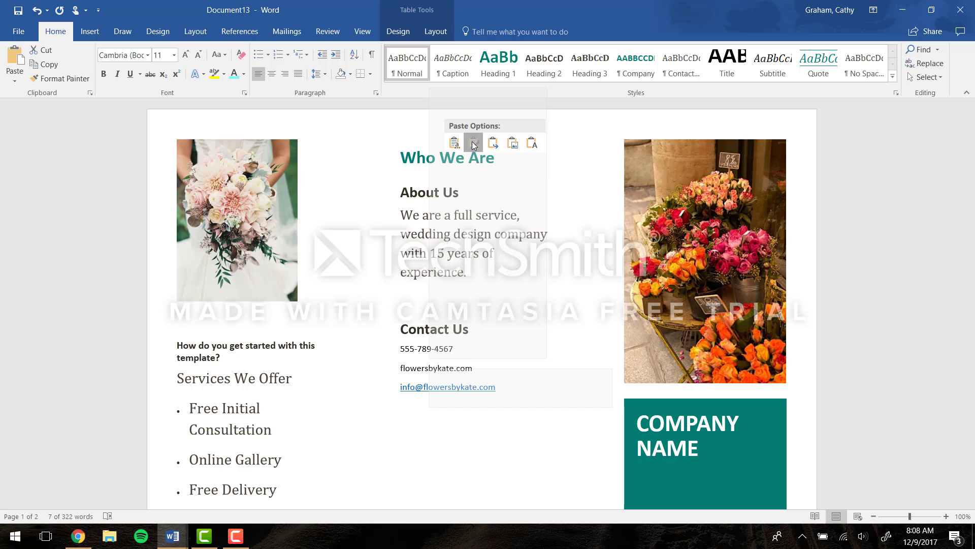
{"action": "left_click", "coordinate": [473, 143]}
Set the font size of the contact details under "Contact Us" to 14
{"action": "left_click_drag", "start_coordinate": [501, 392], "coordinate": [404, 354]}
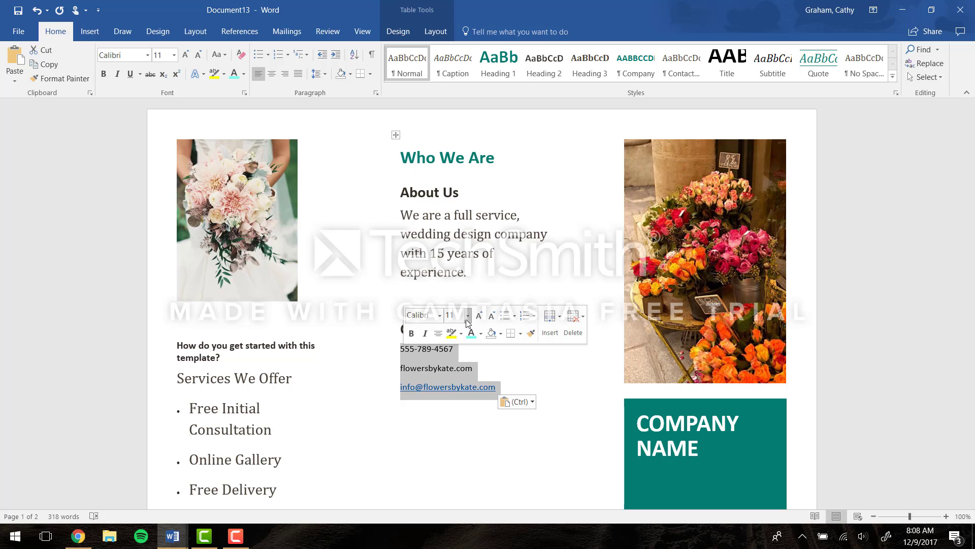
{"action": "left_click", "coordinate": [468, 316]}
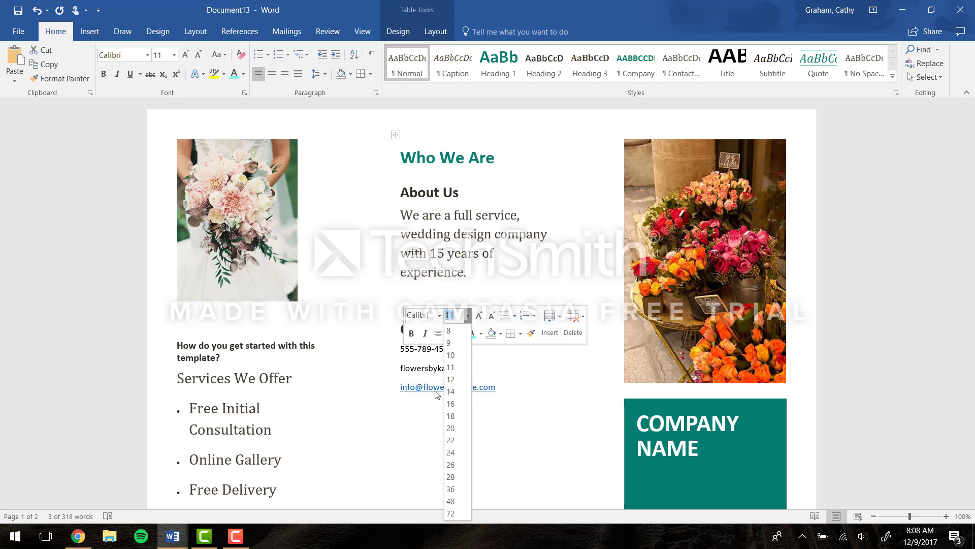
{"action": "left_click", "coordinate": [463, 391]}
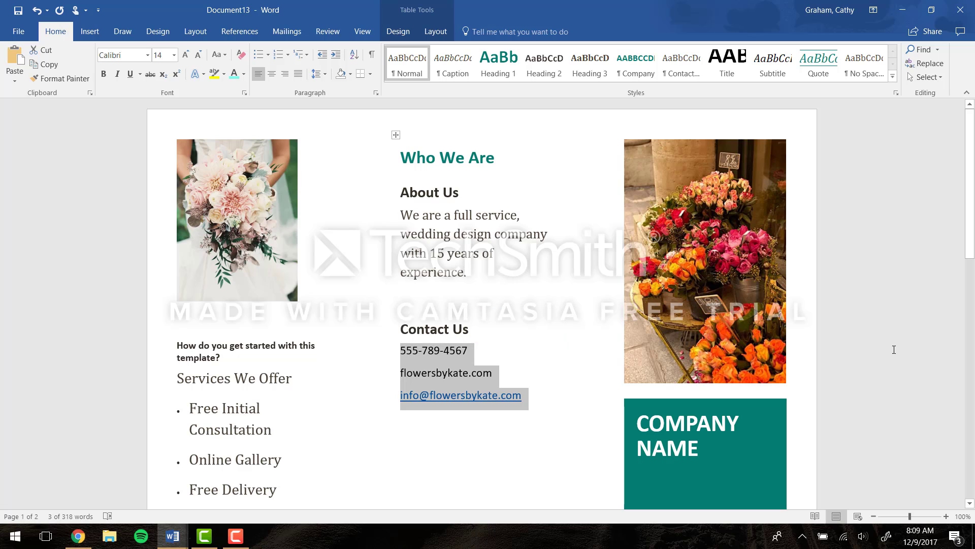
Change the picture above the company name to the greenery centerpiece image file from the Screencast Docs folder
{"action": "left_click", "coordinate": [703, 254]}
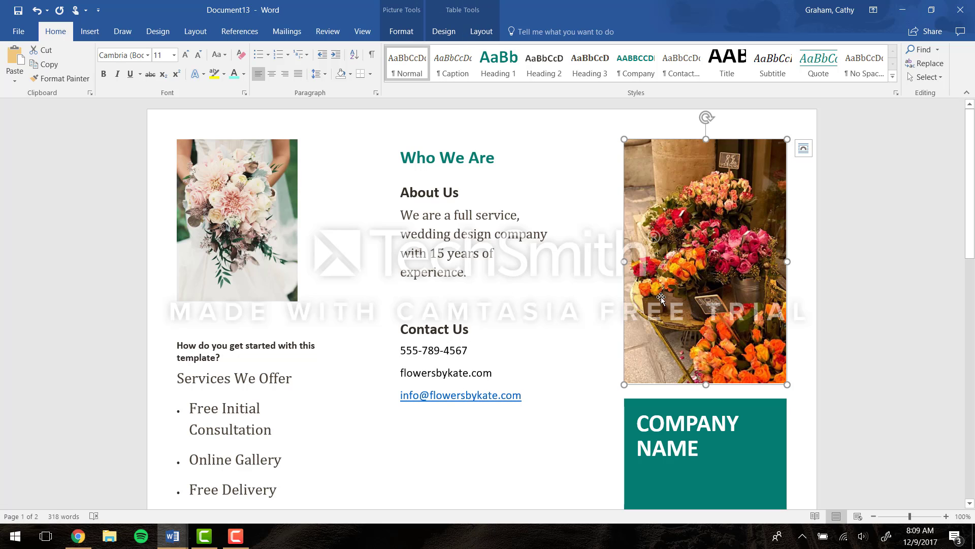
{"action": "right_click", "coordinate": [665, 222]}
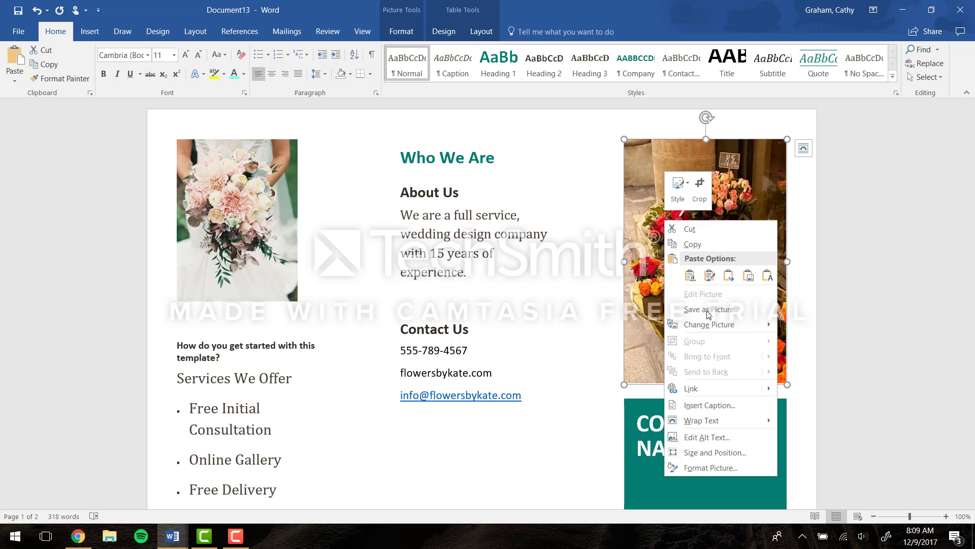
{"action": "mouse_move", "coordinate": [736, 323]}
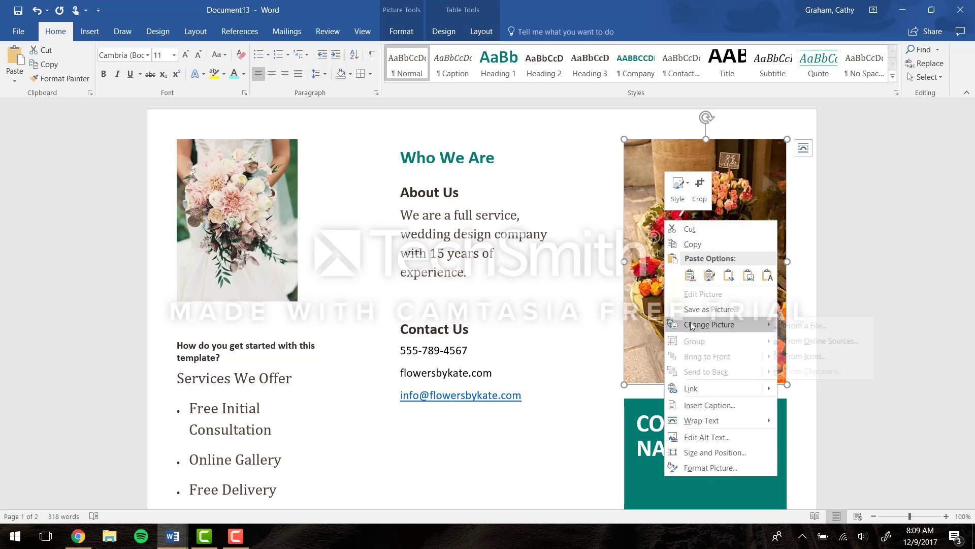
{"action": "left_click", "coordinate": [813, 326]}
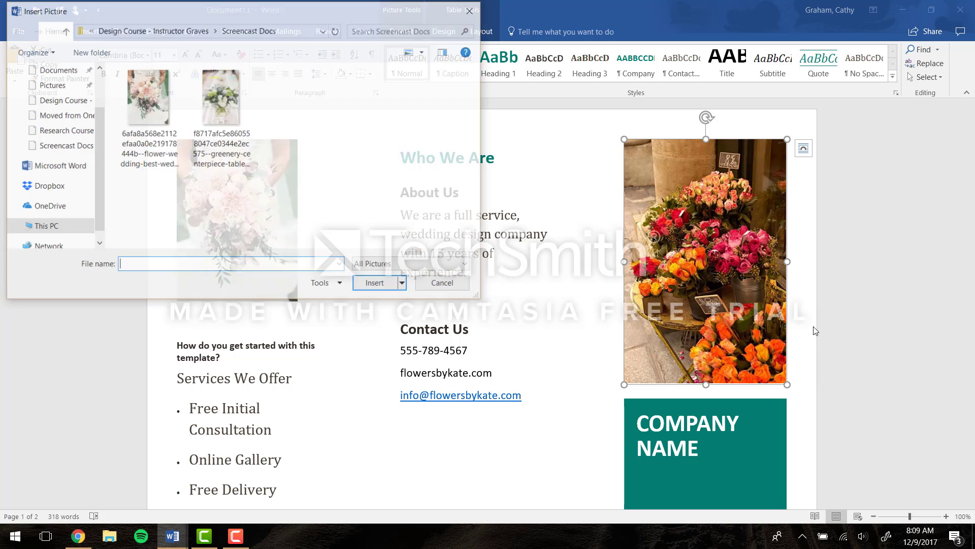
{"action": "double_click", "coordinate": [227, 100]}
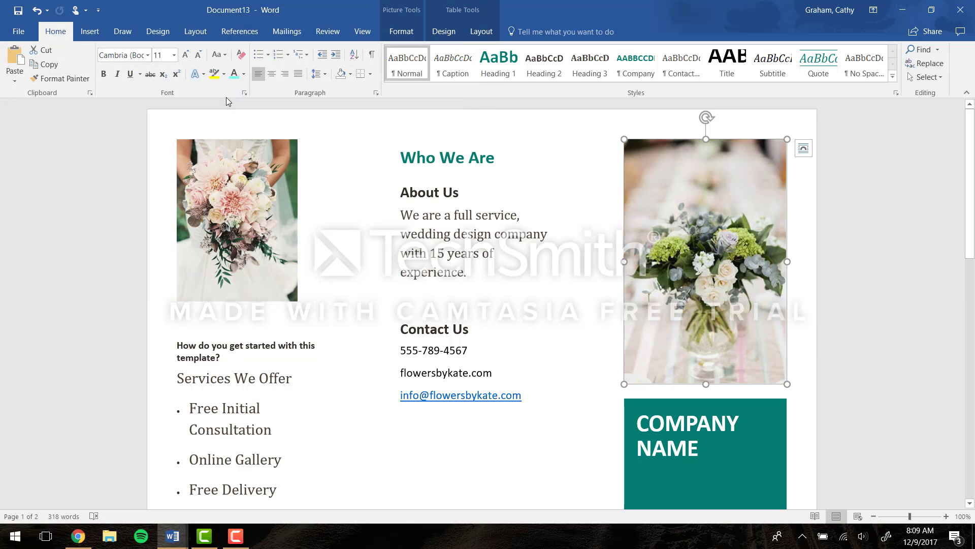
{"action": "left_click", "coordinate": [558, 146]}
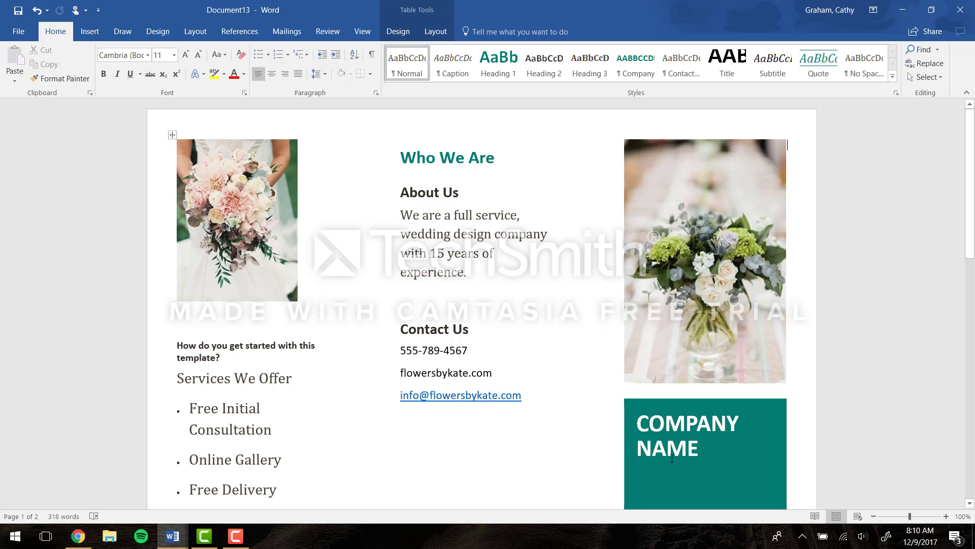
Replace the "COMPANY NAME" placeholder title with "FLOWERS BY KATE"
{"action": "triple_click", "coordinate": [682, 416]}
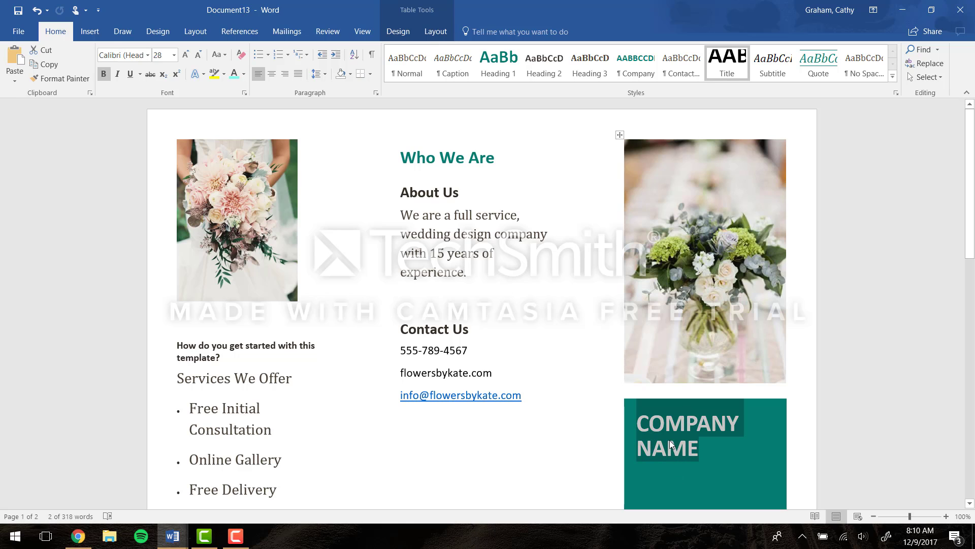
{"action": "type", "text": "FLOWER"}
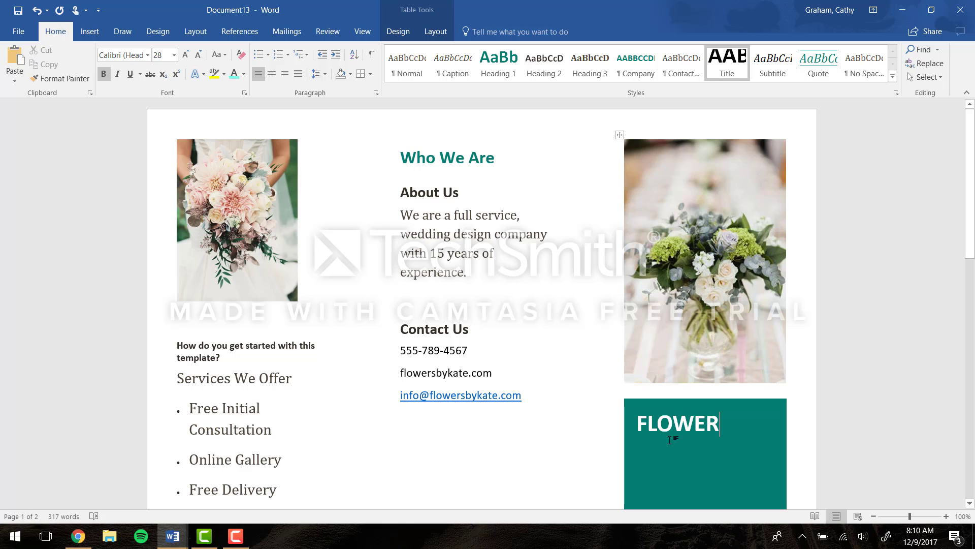
{"action": "type", "text": "B"}
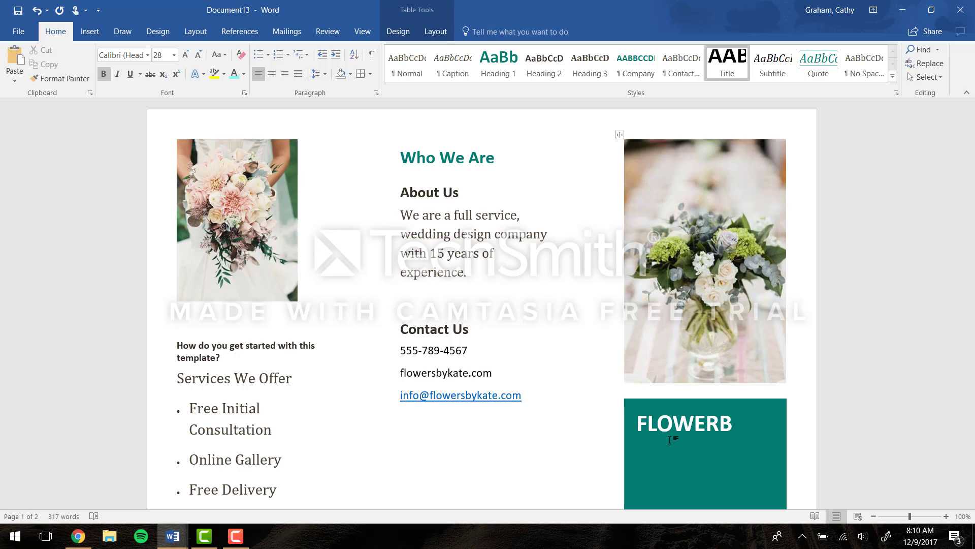
{"action": "key", "text": "BackSpace"}
{"action": "type", "text": "BY KATE"}
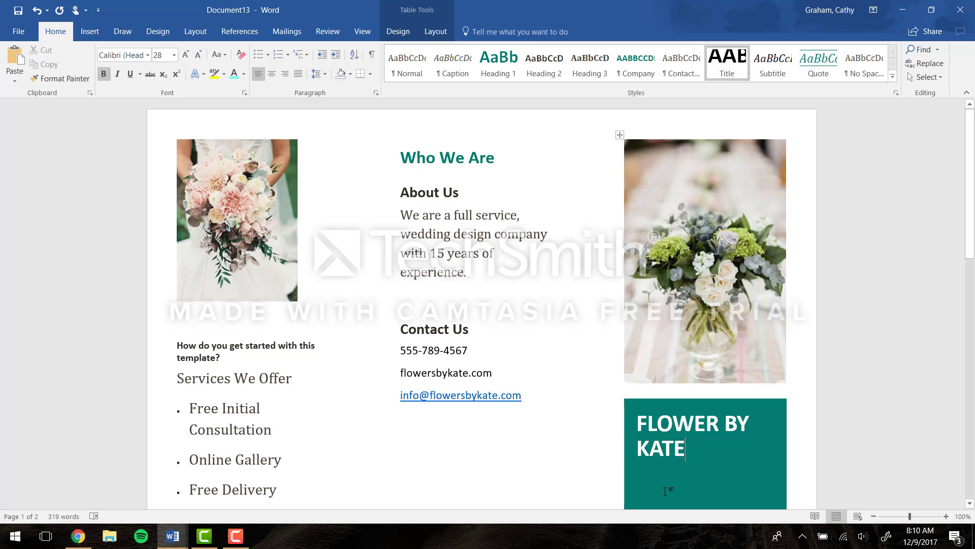
{"action": "left_click", "coordinate": [720, 421]}
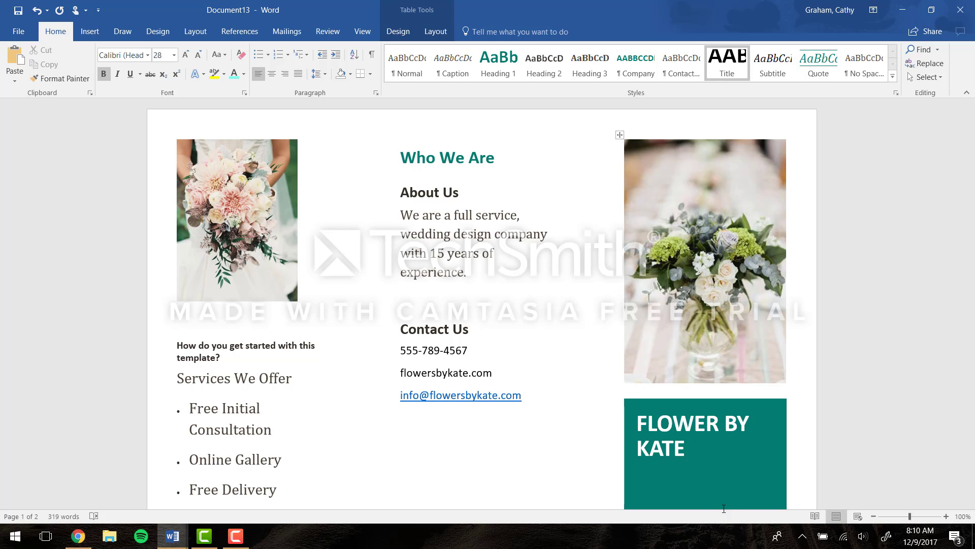
{"action": "type", "text": "S"}
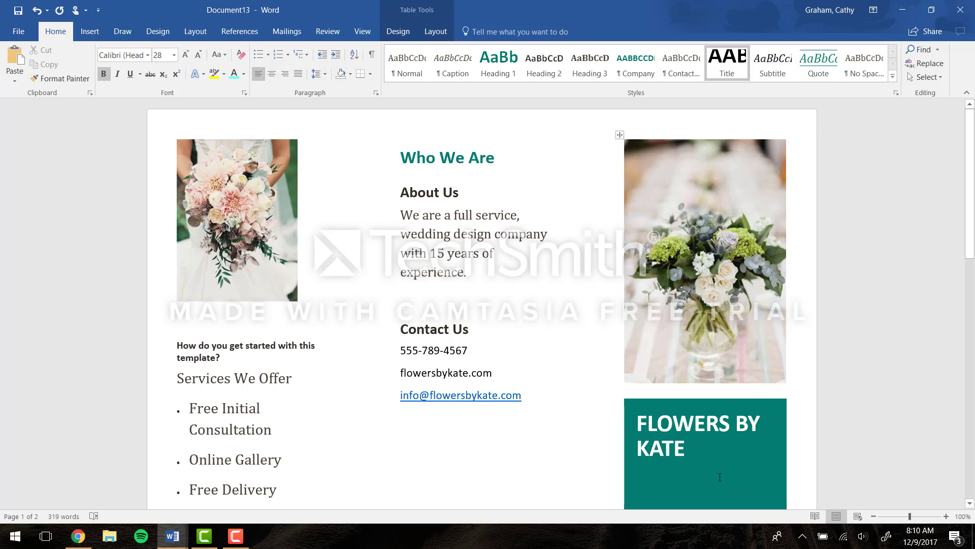
Select the brochure subtitle placeholder below the company name, then copy the sentence "Flowers breathe life into a wedding." from Document2
{"action": "scroll", "coordinate": [661, 447], "scroll_direction": "down", "scroll_amount": 2}
{"action": "scroll", "coordinate": [660, 426], "scroll_direction": "down", "scroll_amount": 2}
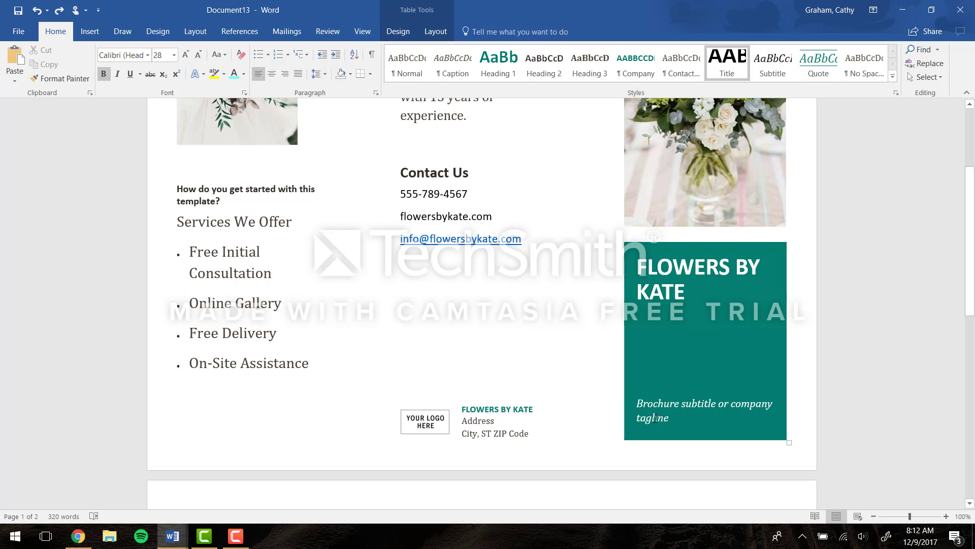
{"action": "left_click", "coordinate": [676, 403]}
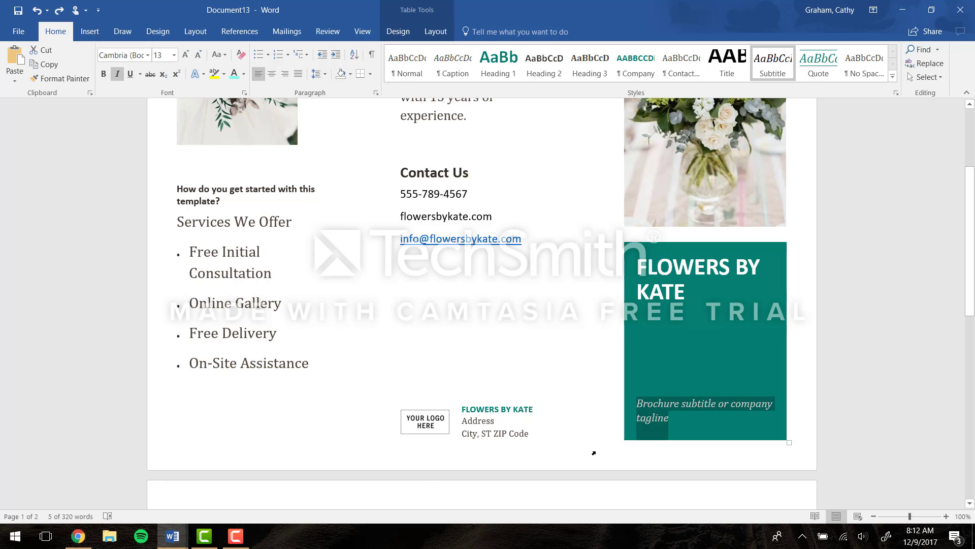
{"action": "mouse_move", "coordinate": [180, 536]}
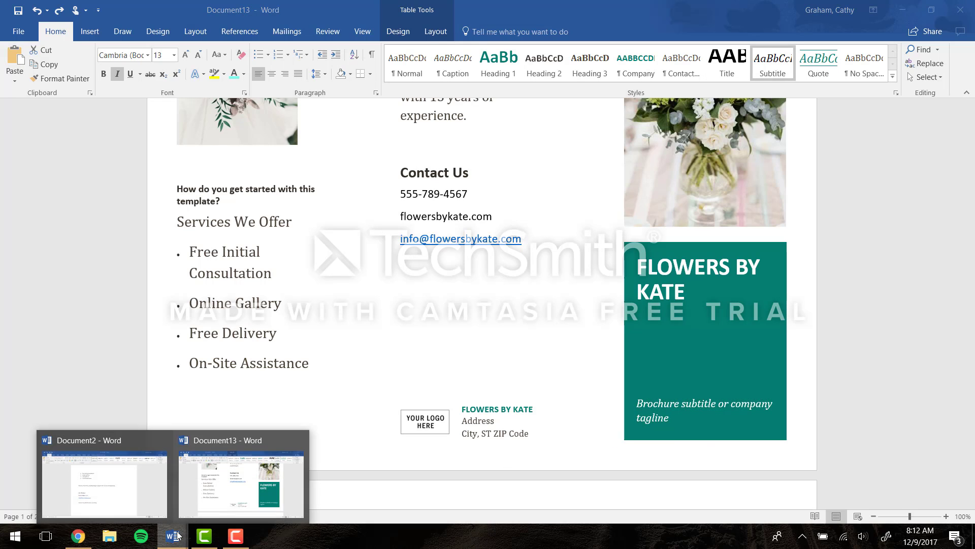
{"action": "left_click", "coordinate": [116, 486]}
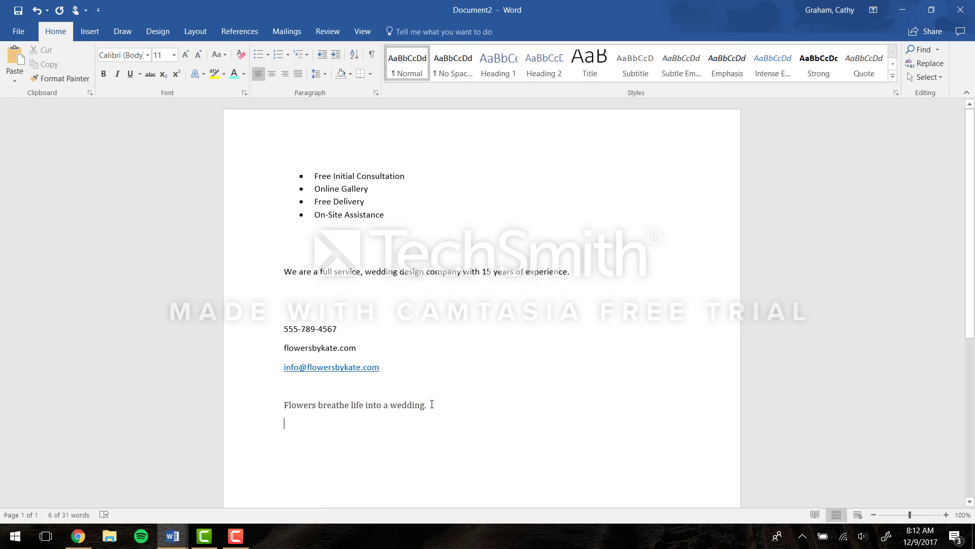
{"action": "left_click_drag", "start_coordinate": [431, 406], "coordinate": [284, 406]}
{"action": "key", "text": "ctrl+c"}
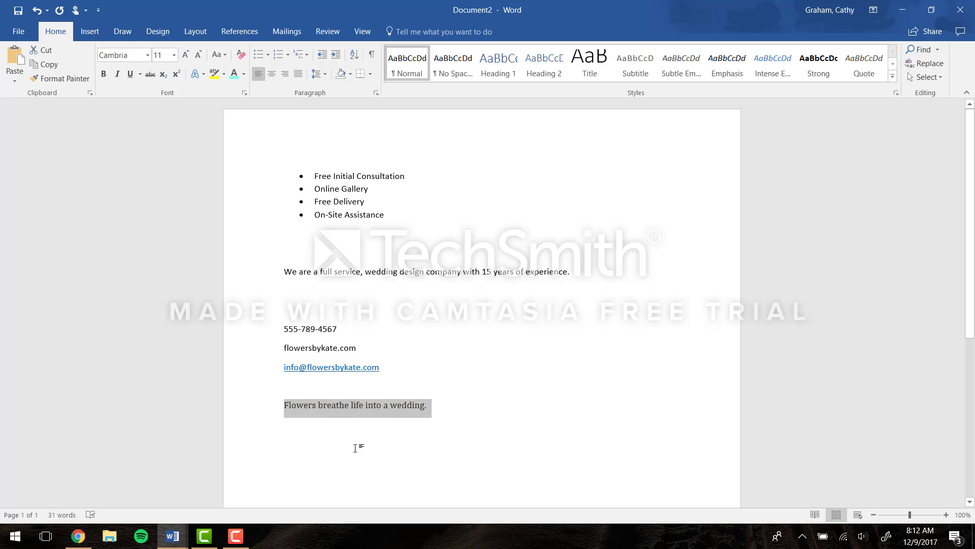
{"action": "right_click", "coordinate": [348, 405]}
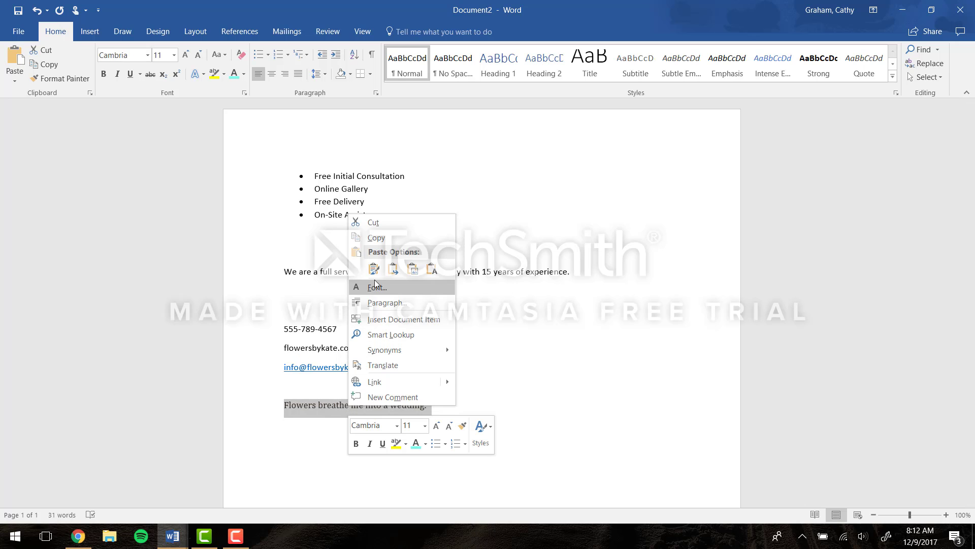
{"action": "left_click", "coordinate": [380, 240]}
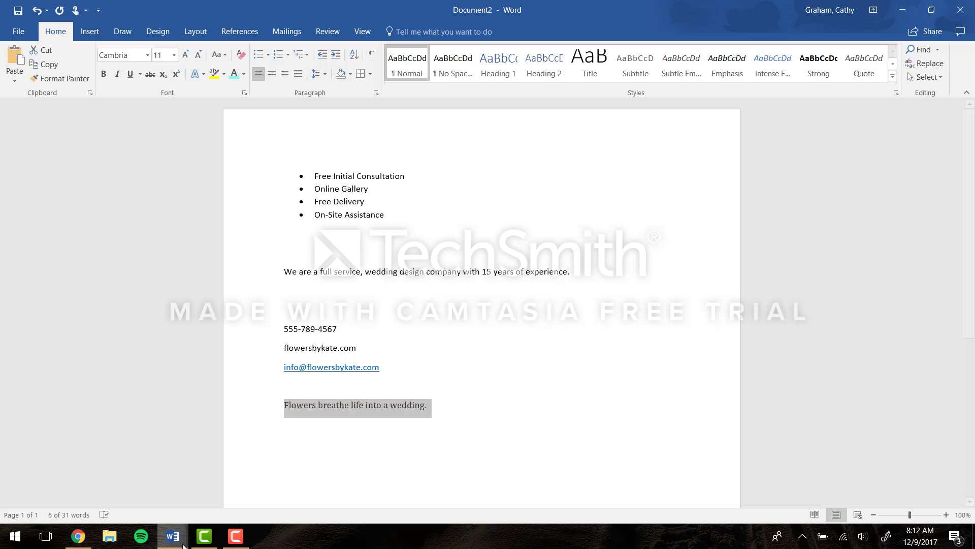
Switch to Document13 and replace the selected brochure subtitle placeholder with the copied sentence "Flowers breathe life into a wedding.", pasted as text only
{"action": "mouse_move", "coordinate": [173, 537]}
{"action": "left_click", "coordinate": [229, 497]}
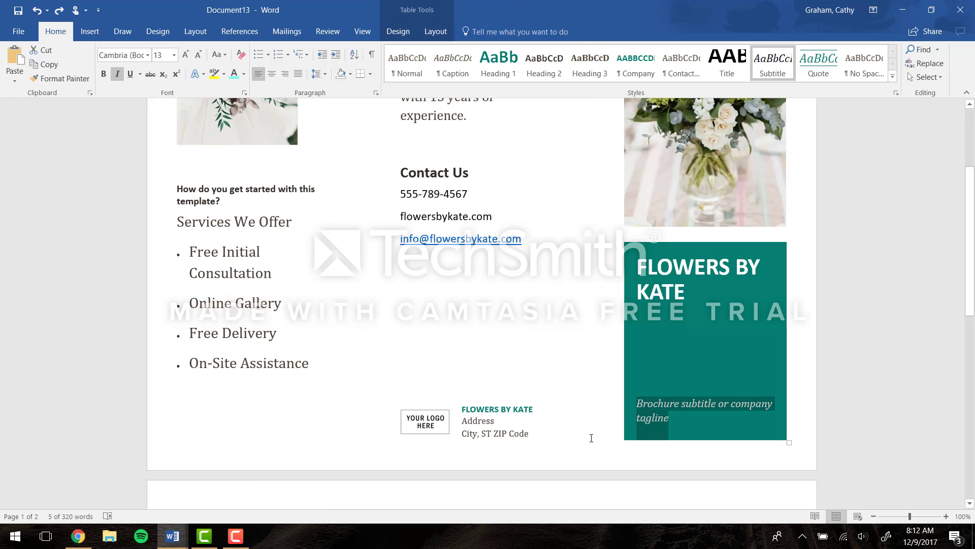
{"action": "right_click", "coordinate": [647, 407]}
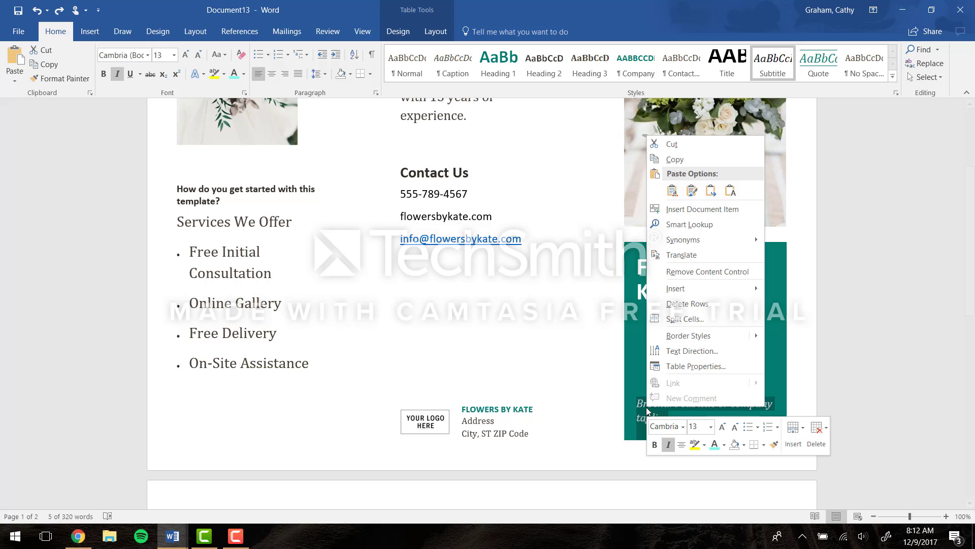
{"action": "left_click", "coordinate": [731, 192]}
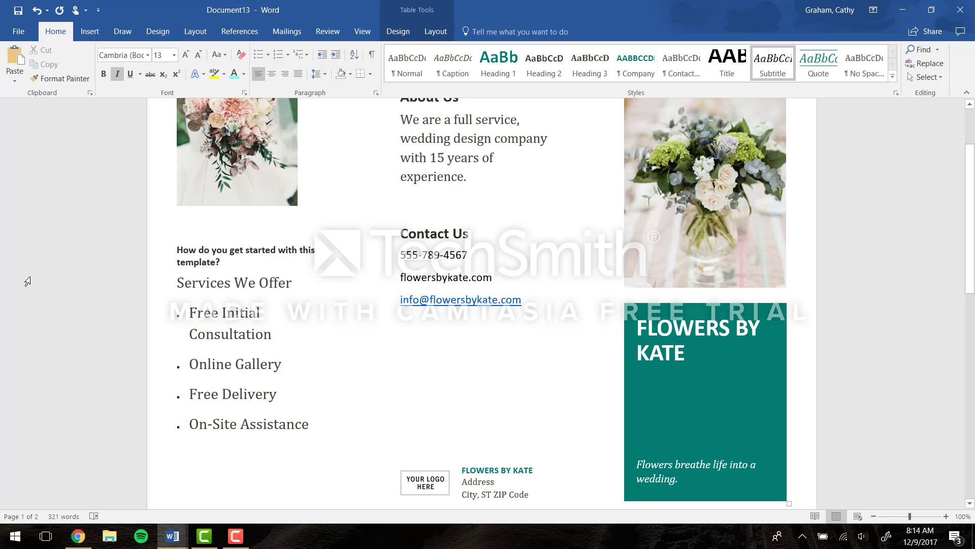
Review the brochure's print preview and the one-sided and both-sides printing options, then return to the document without printing
{"action": "left_click", "coordinate": [25, 34]}
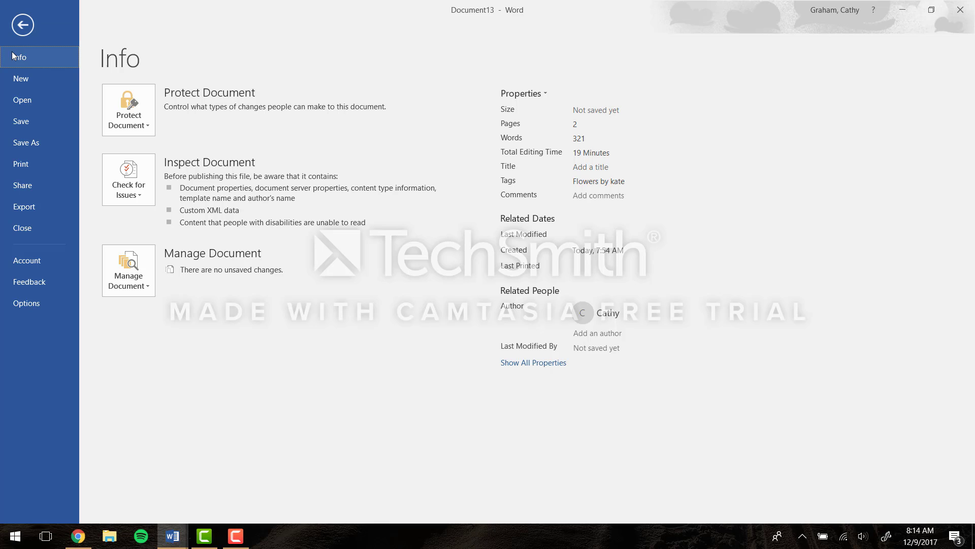
{"action": "left_click", "coordinate": [43, 165]}
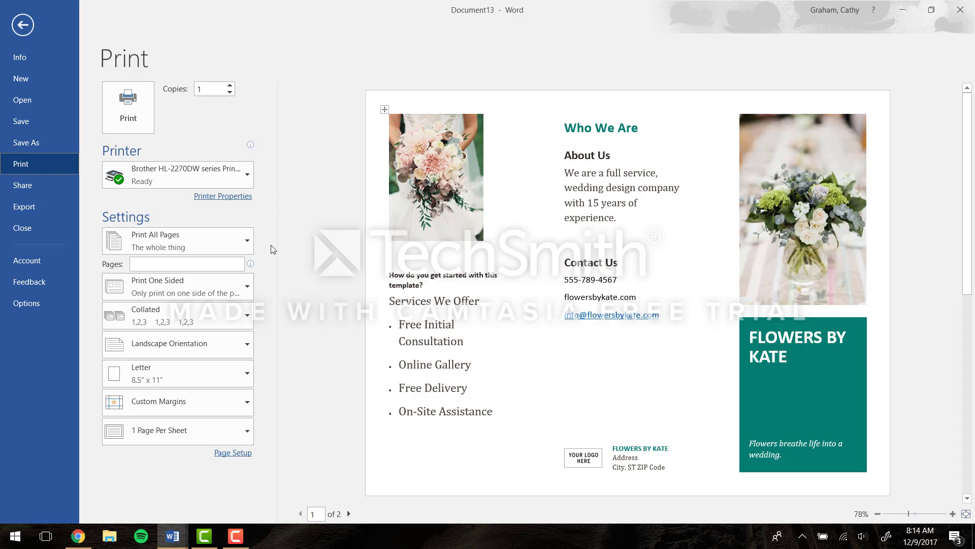
{"action": "left_click", "coordinate": [237, 294]}
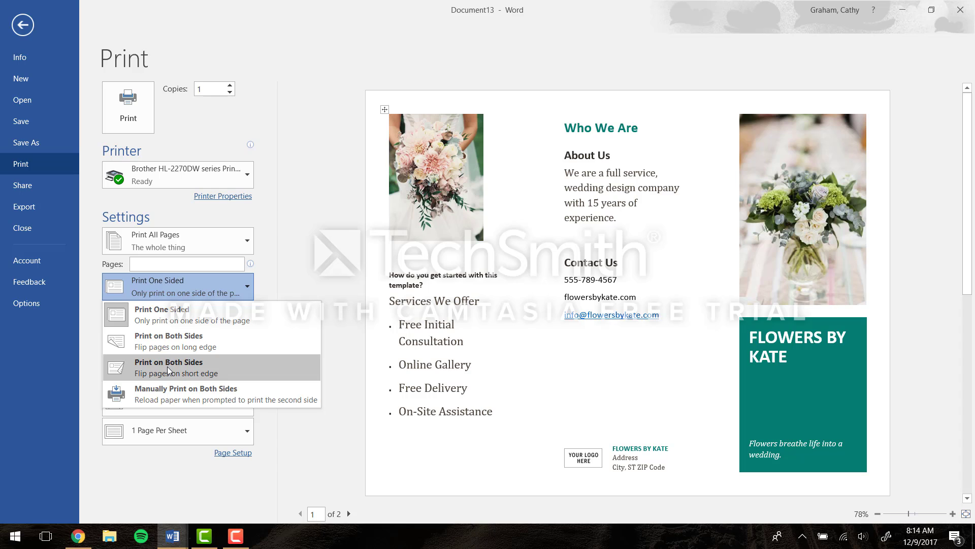
{"action": "left_click", "coordinate": [24, 25]}
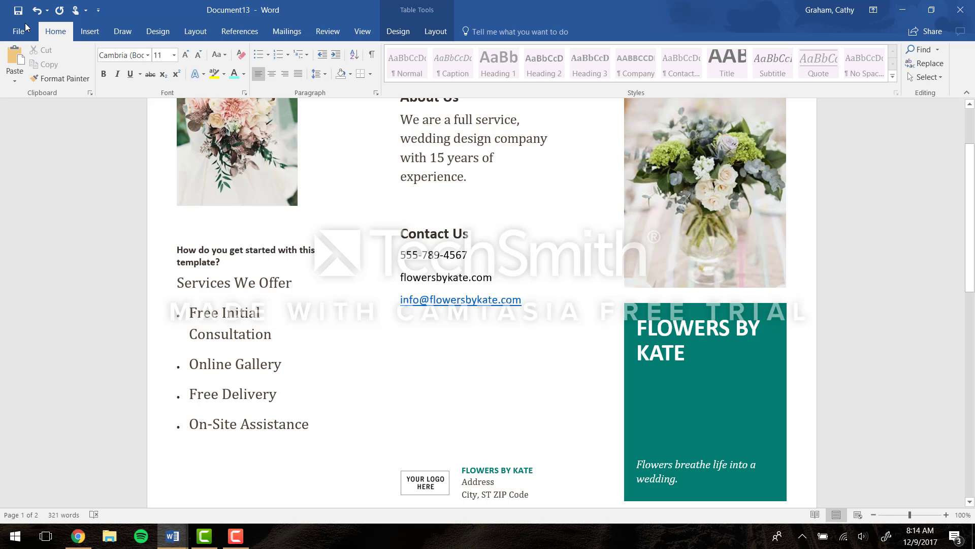